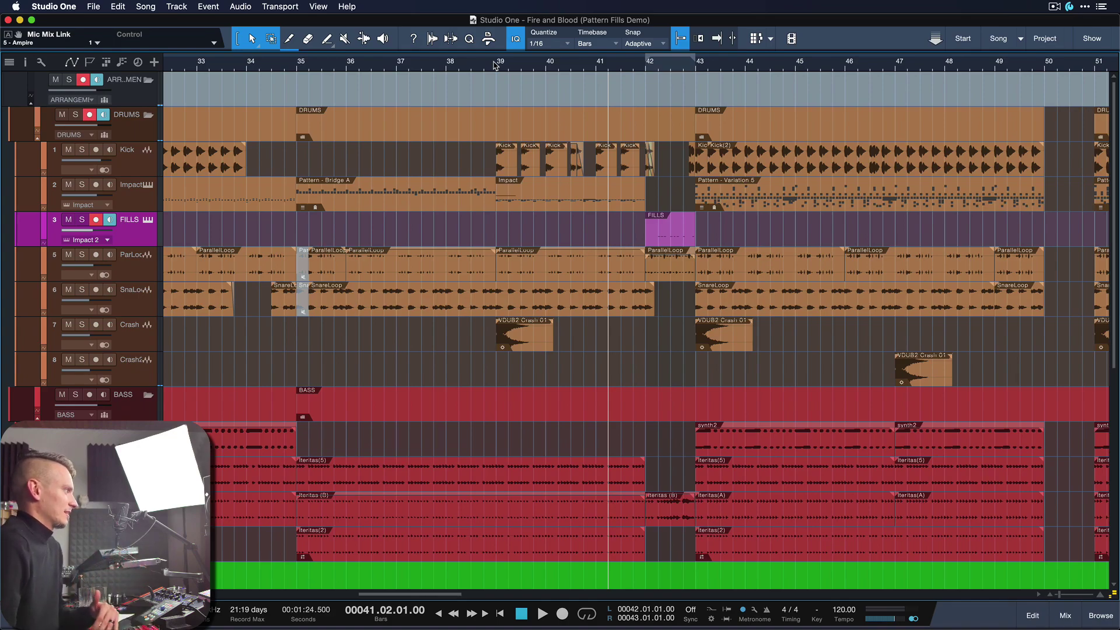
Play the song from bar 39 to hear the lead-in to the fill
left_click(491, 65)
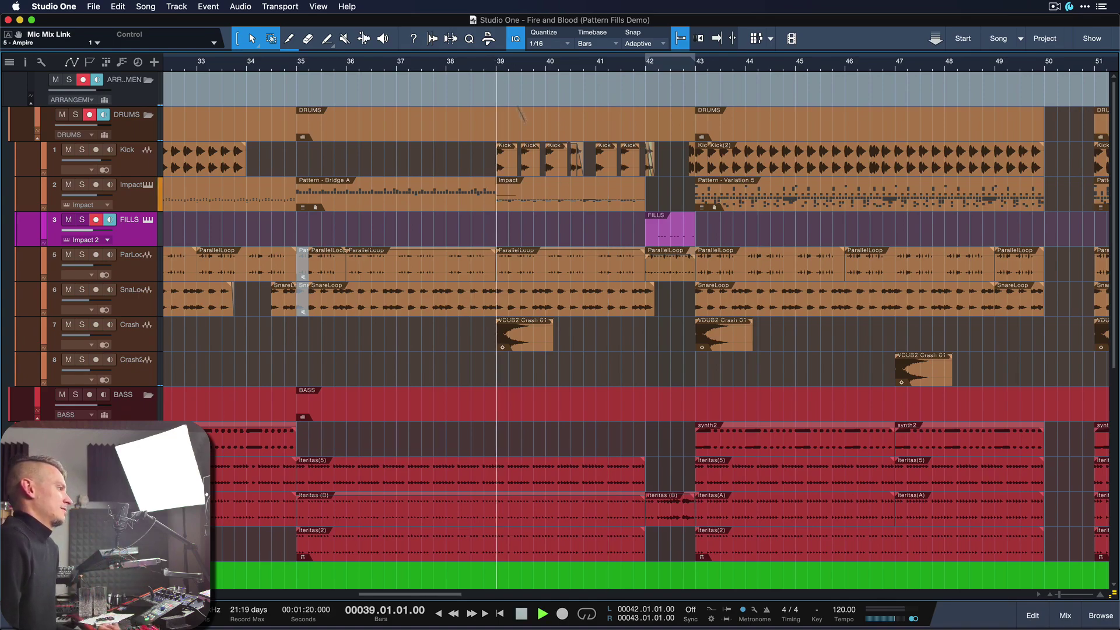
key("space")
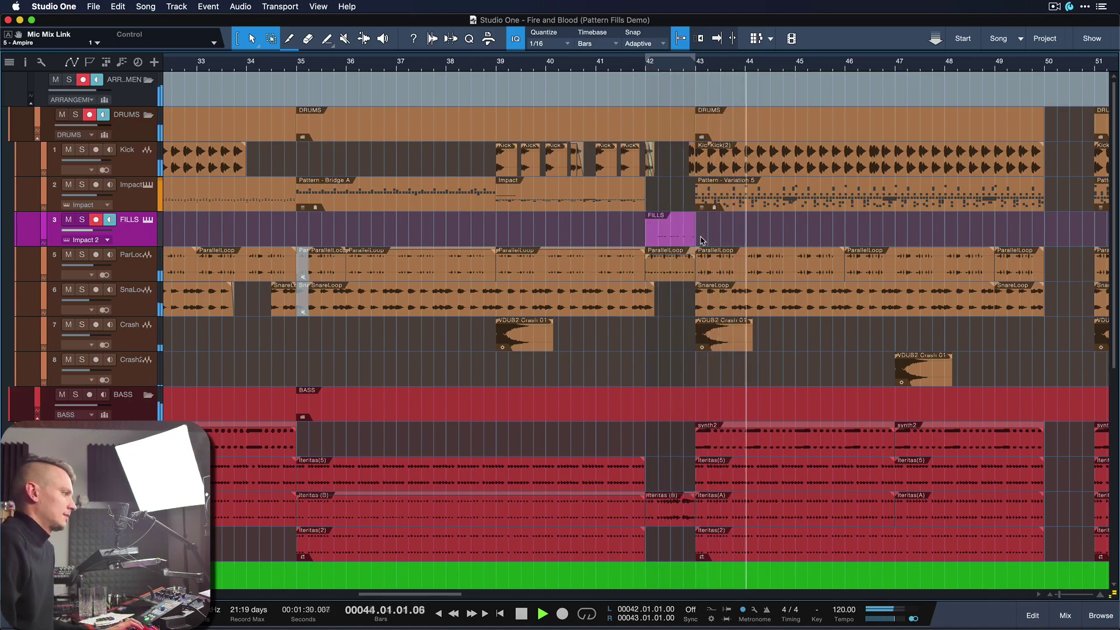
key("space")
Select the FILLS part and play it from bar 42
left_click(683, 238)
key("l")
key("space")
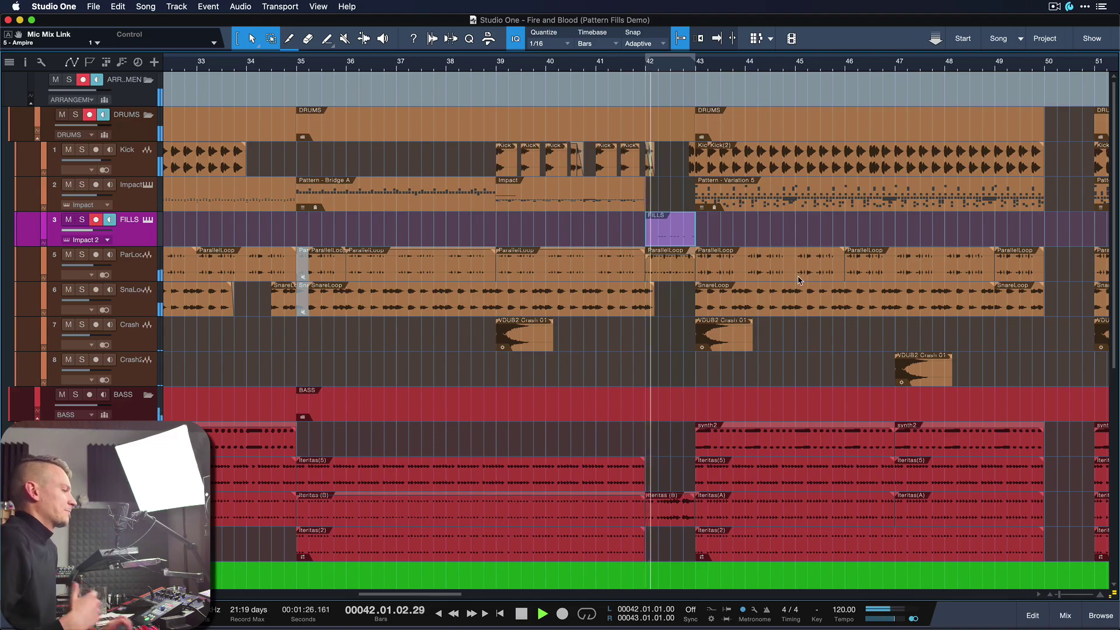
key("z")
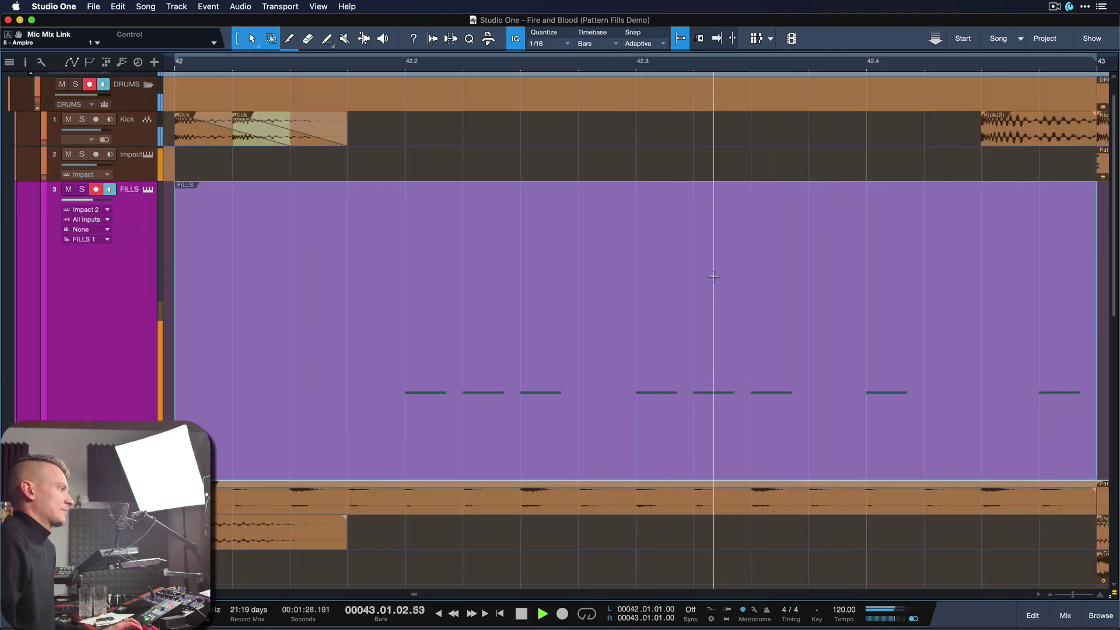
key("z")
key("space")
Move the FILLS part onto the Impact track, then back to its own track
key("e")
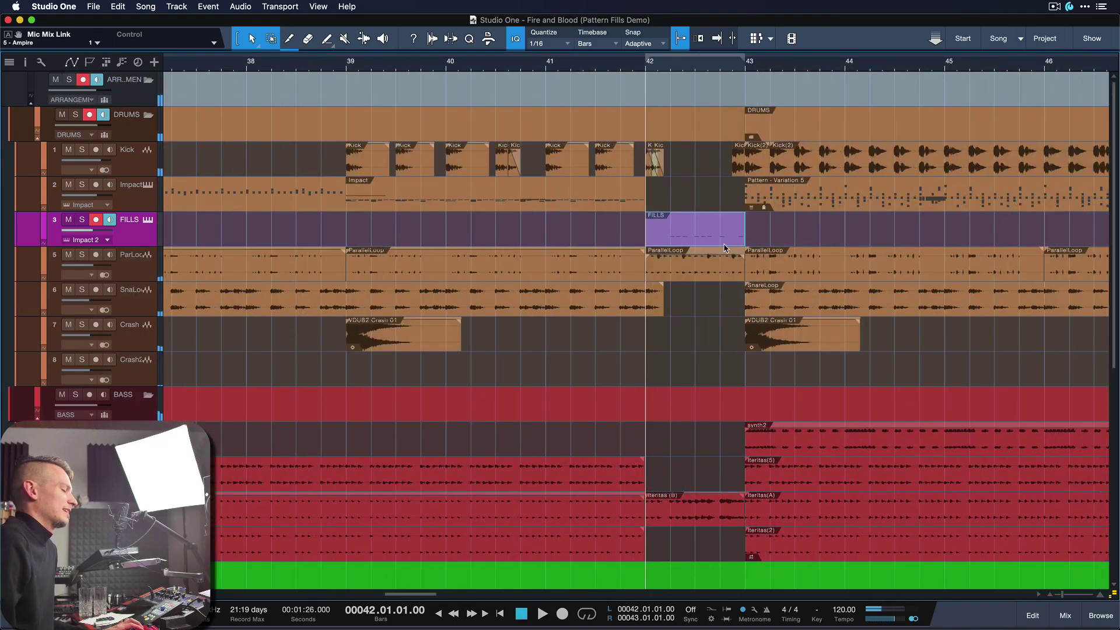
key("shift+e")
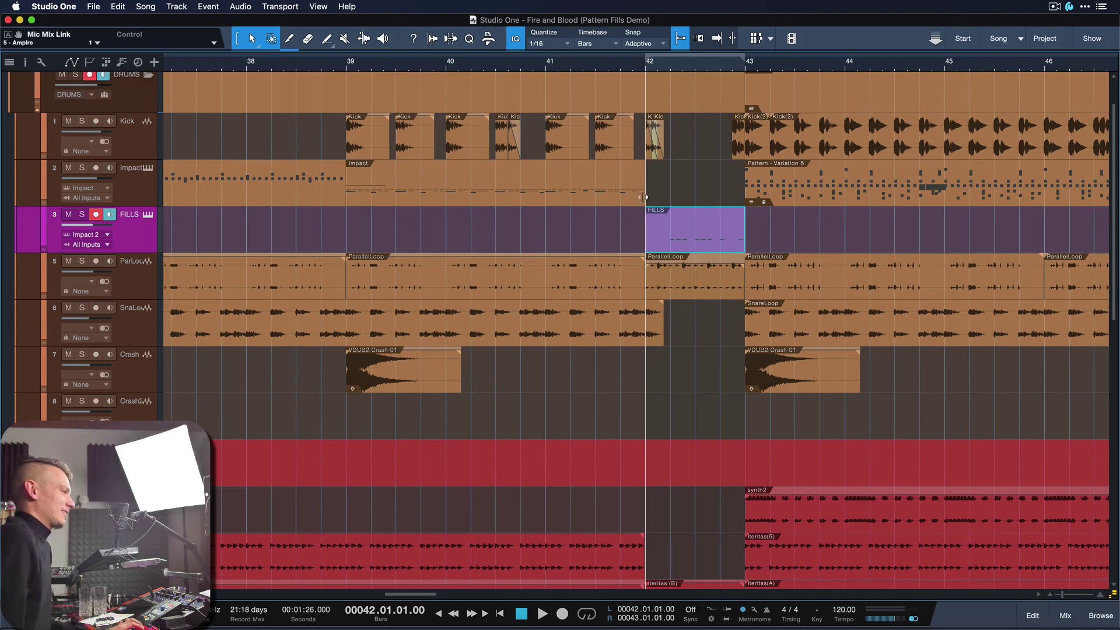
left_click_drag(672, 241, 669, 198)
key("e")
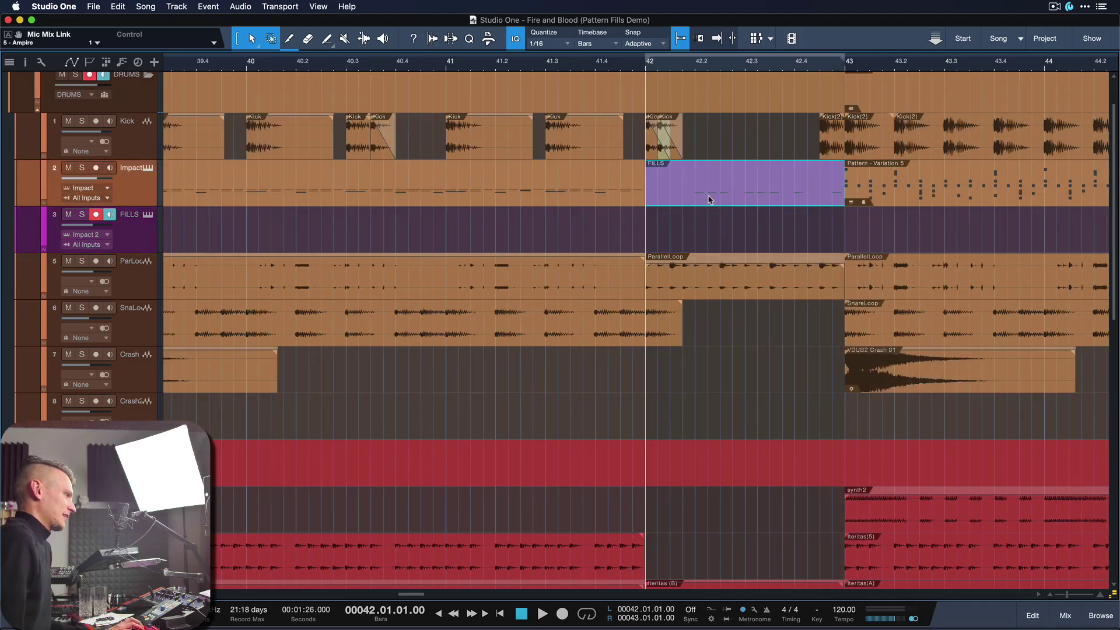
key("shift+e")
key("shift+e")
key("w")
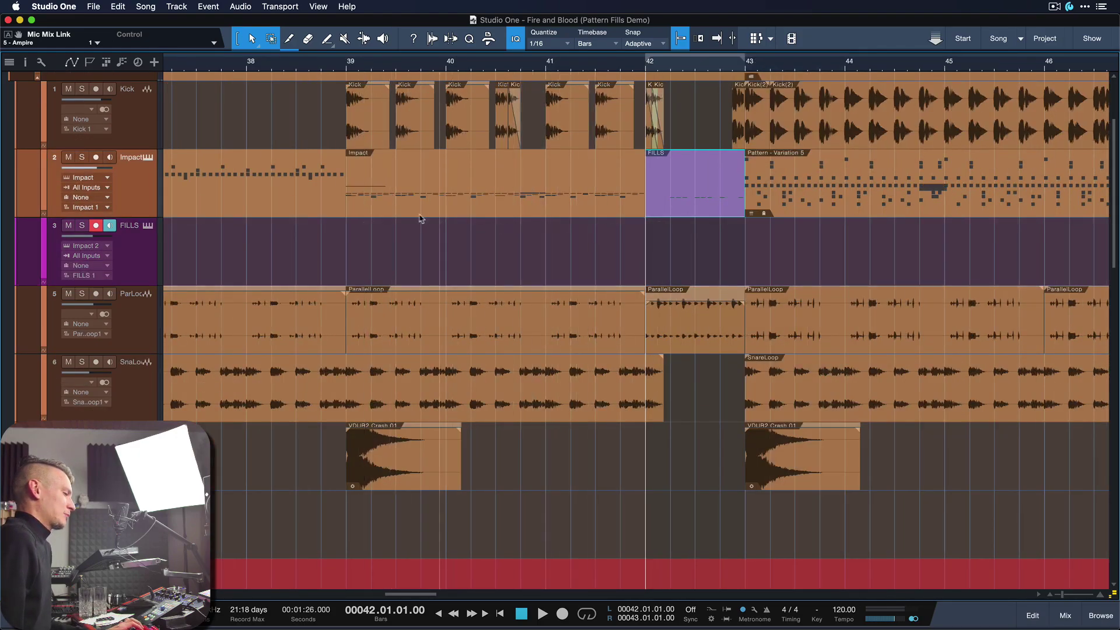
key("e")
left_click_drag(679, 188, 680, 255)
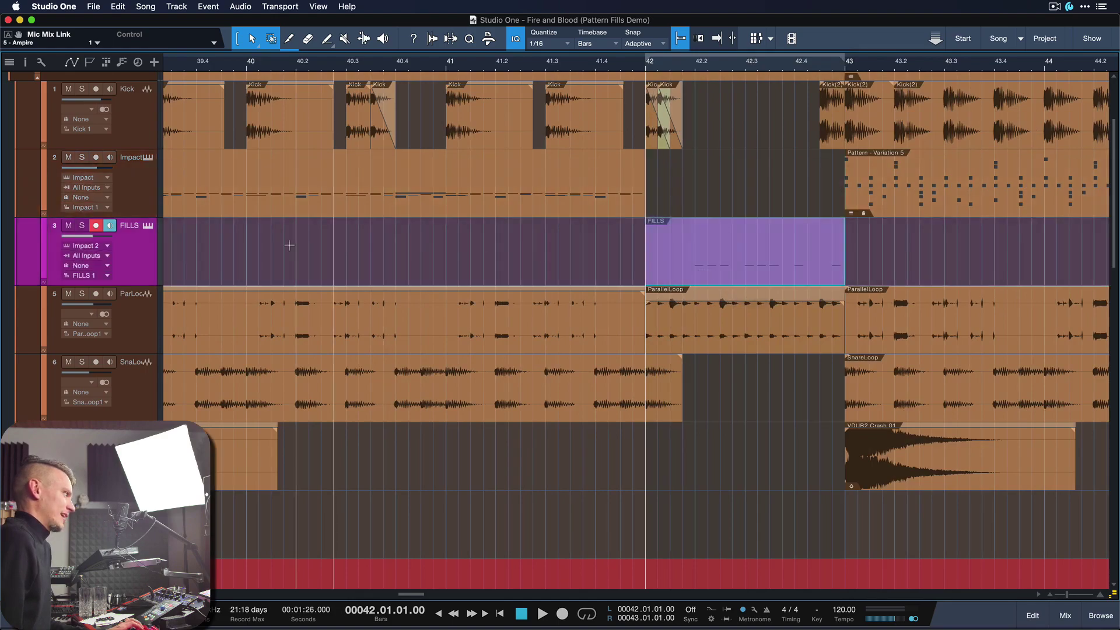
Open the bar-42 FILLS part's notes in the editor with taller drum lanes
key("w")
key("w")
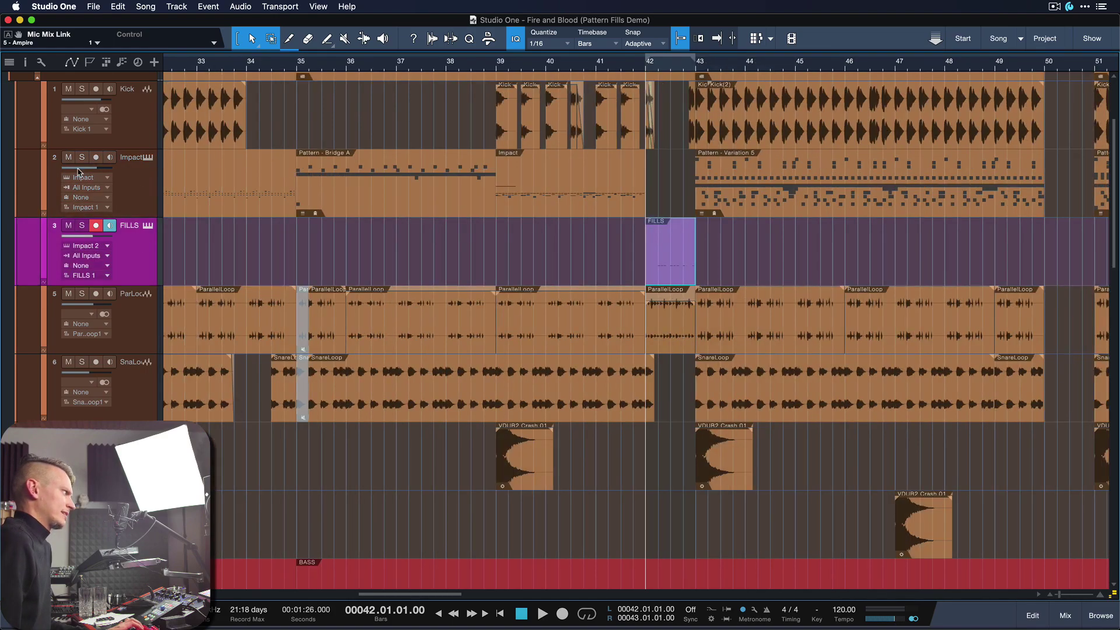
key("e")
key("e")
left_click_drag(566, 273, 779, 275)
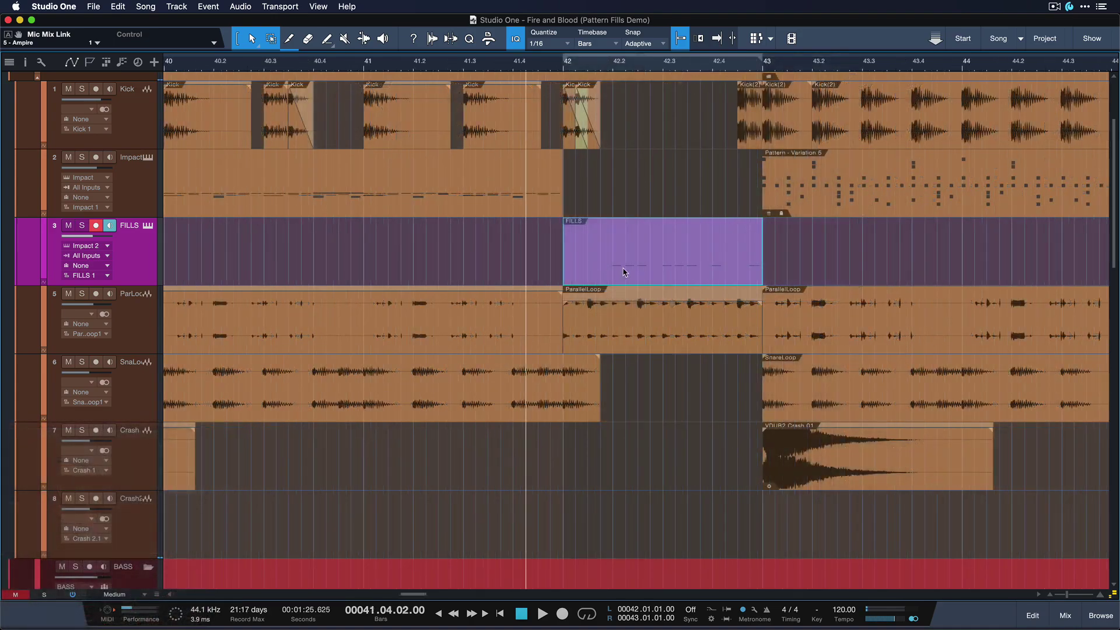
double_click(623, 272)
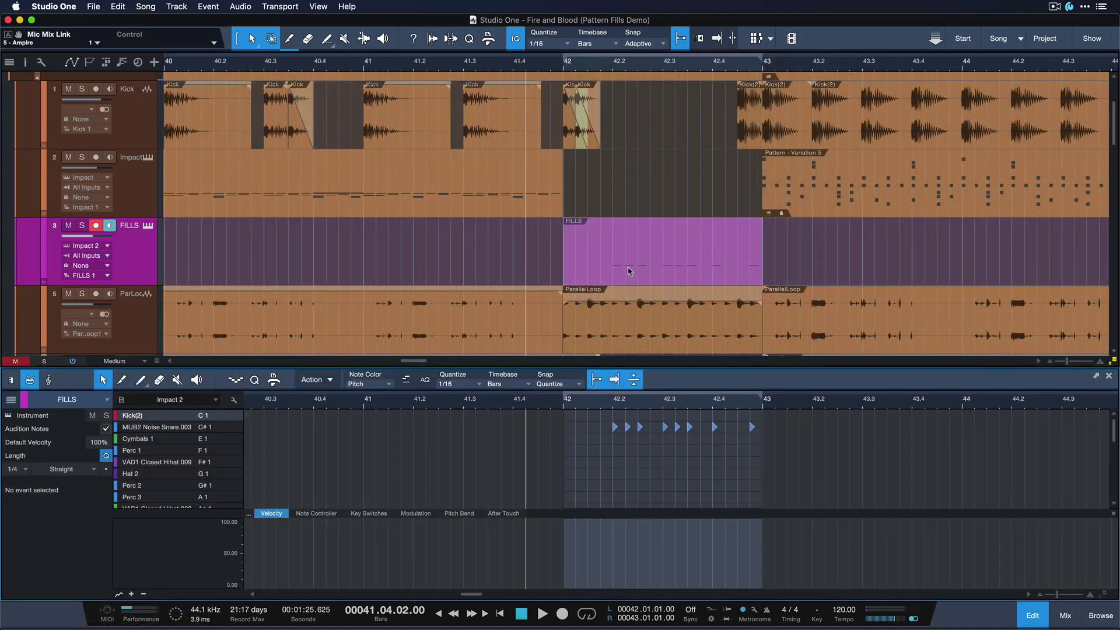
key("z")
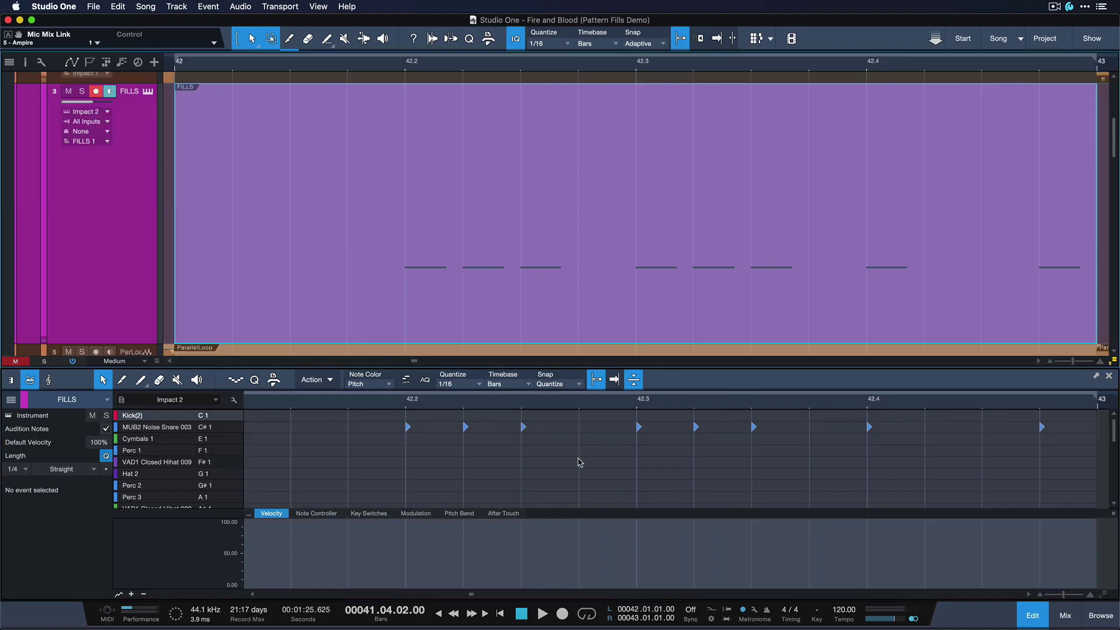
left_click(579, 463)
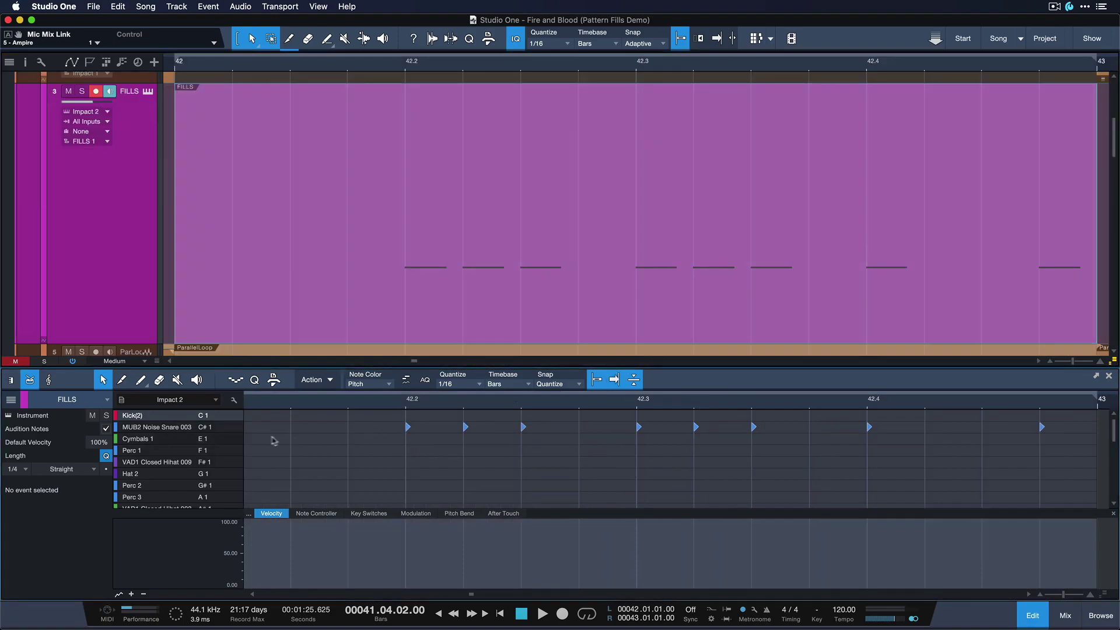
key("shift+e")
Delete and redraw the first snare note, then undo both to restore the 42.2 hit
left_click(409, 428)
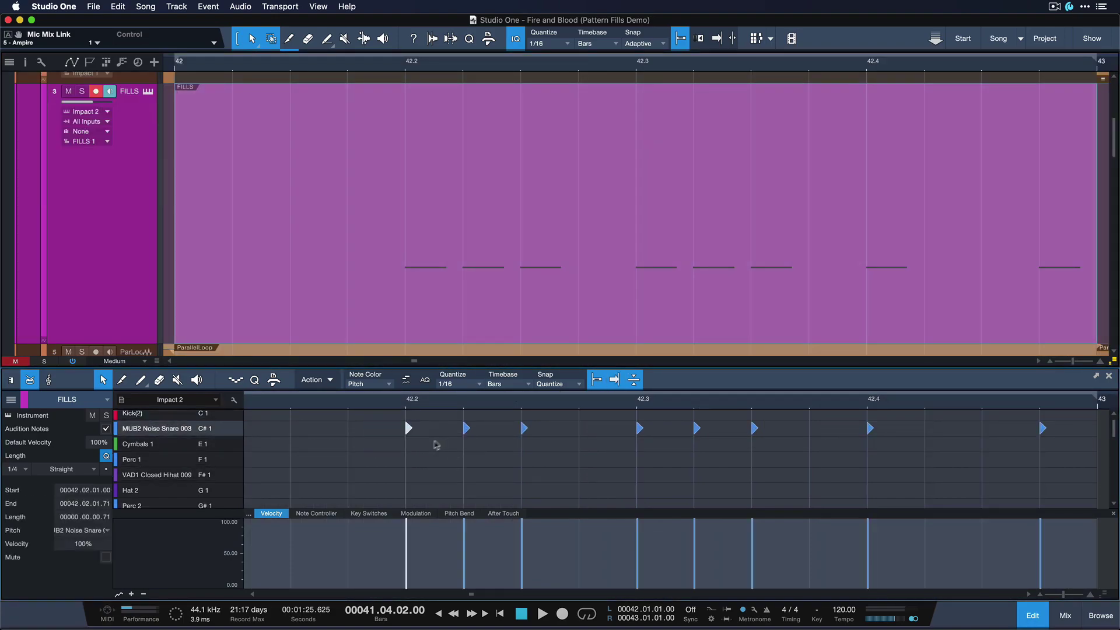
key("Delete")
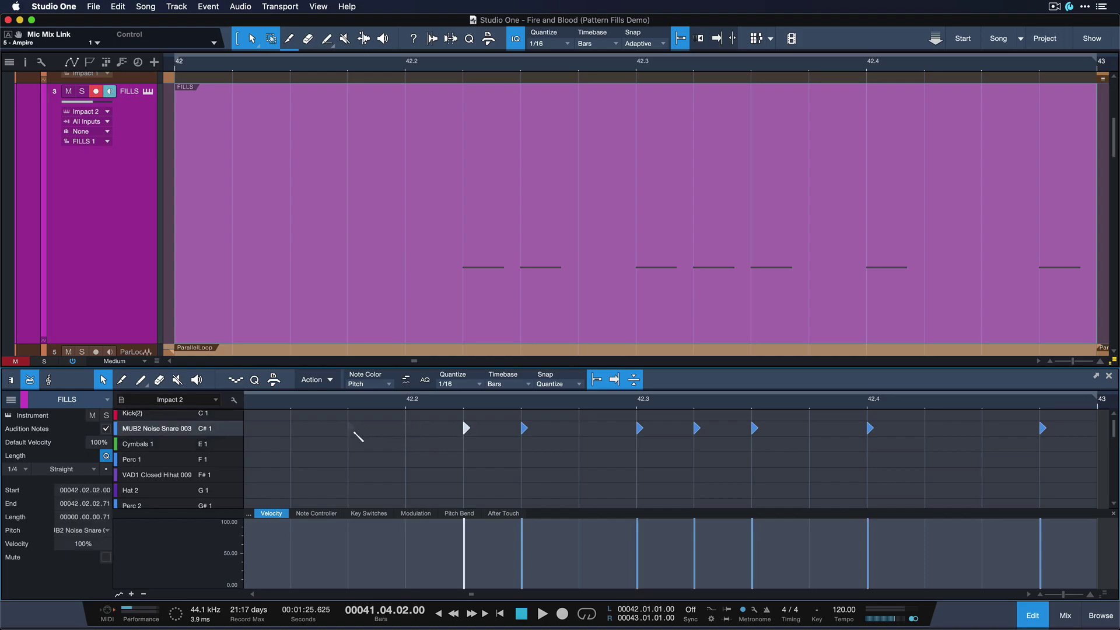
left_click(351, 429, "super")
key("super+z")
key("super+z")
key("w")
key("w")
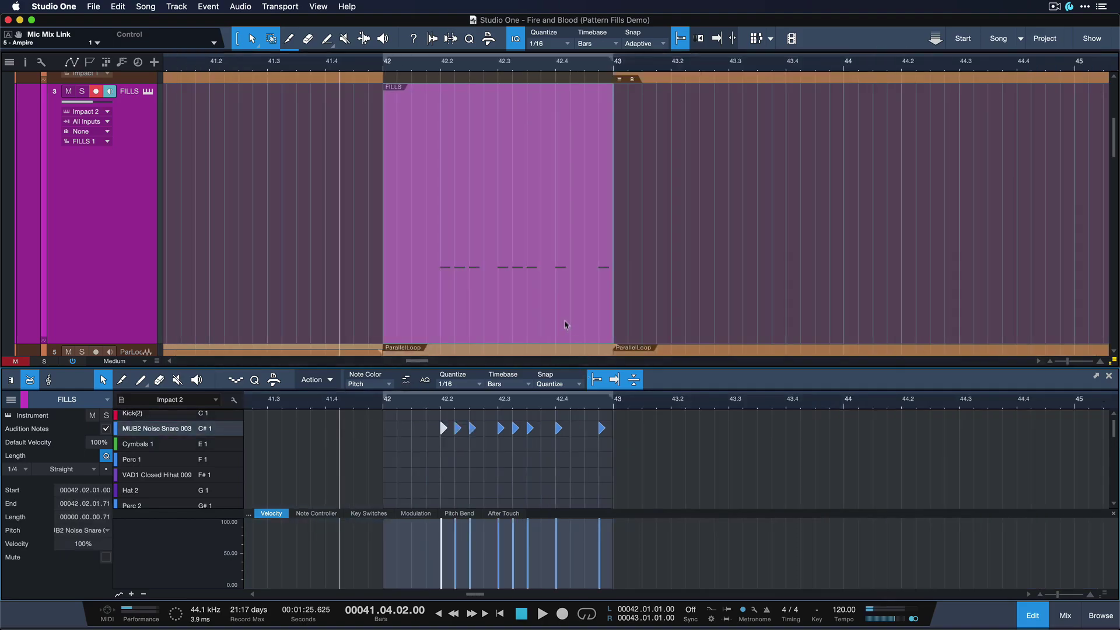
left_click(565, 318)
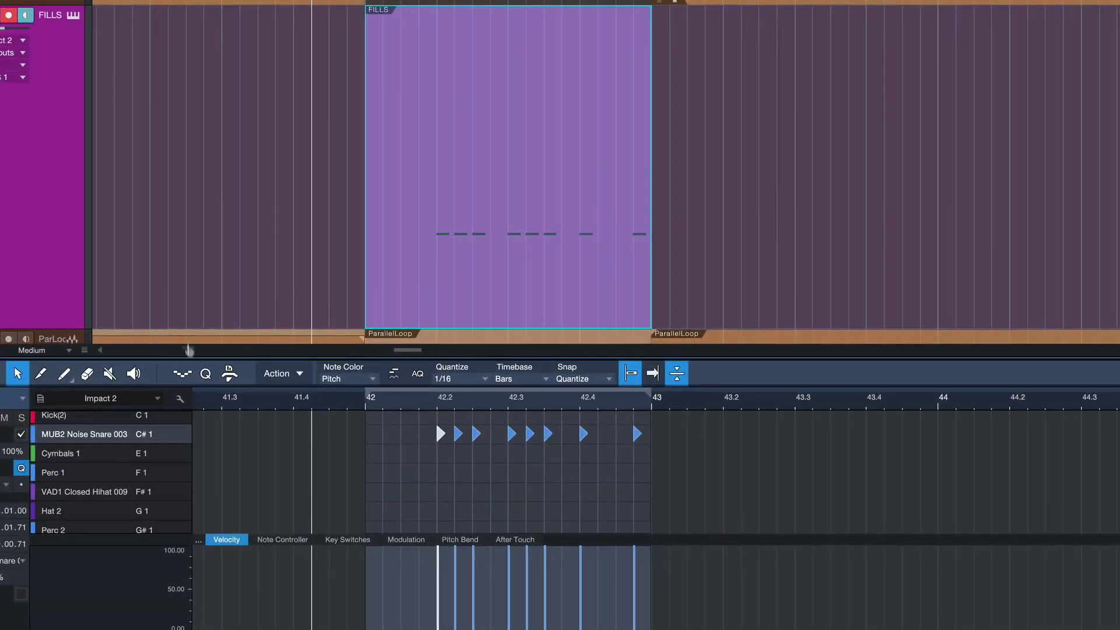
Convert the FILLS part to a pattern via Instrument Parts, then audition it
right_click(451, 228)
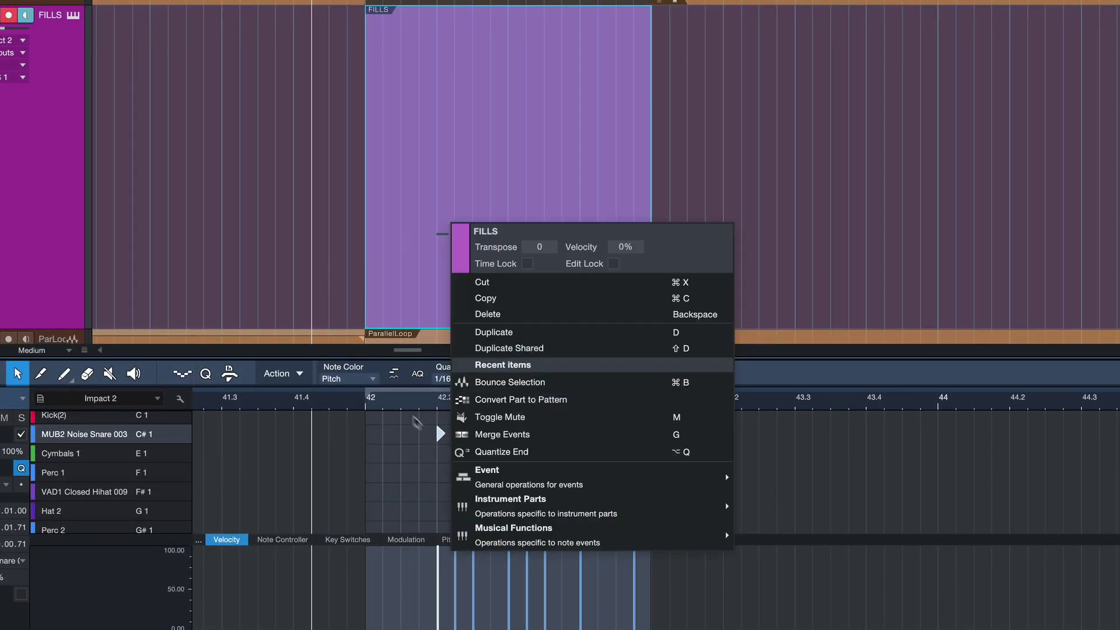
mouse_move(566, 508)
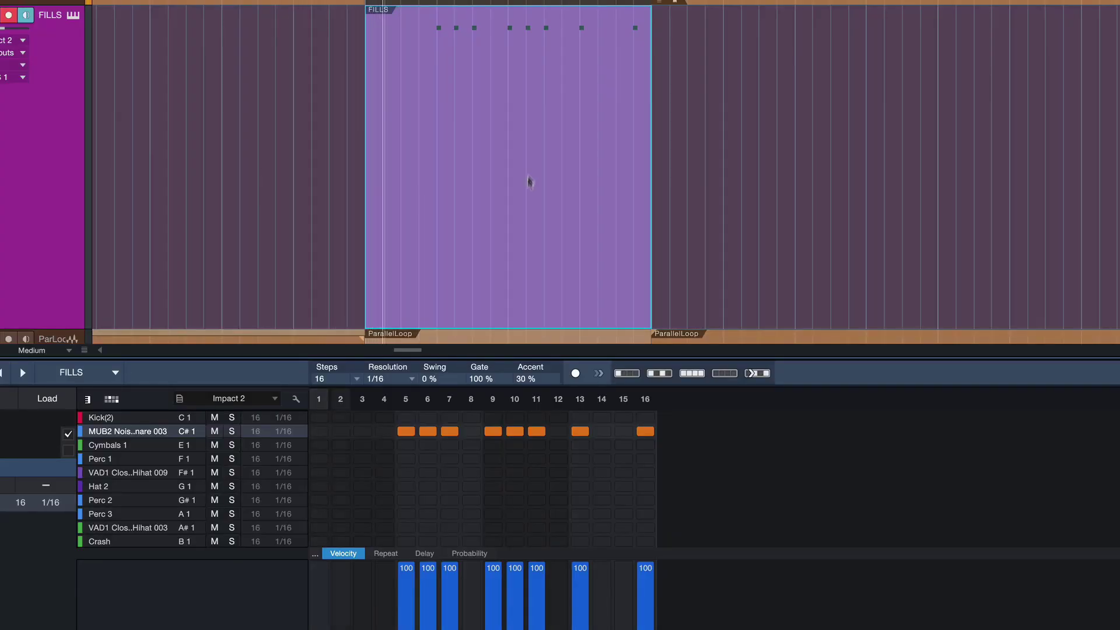
key("space")
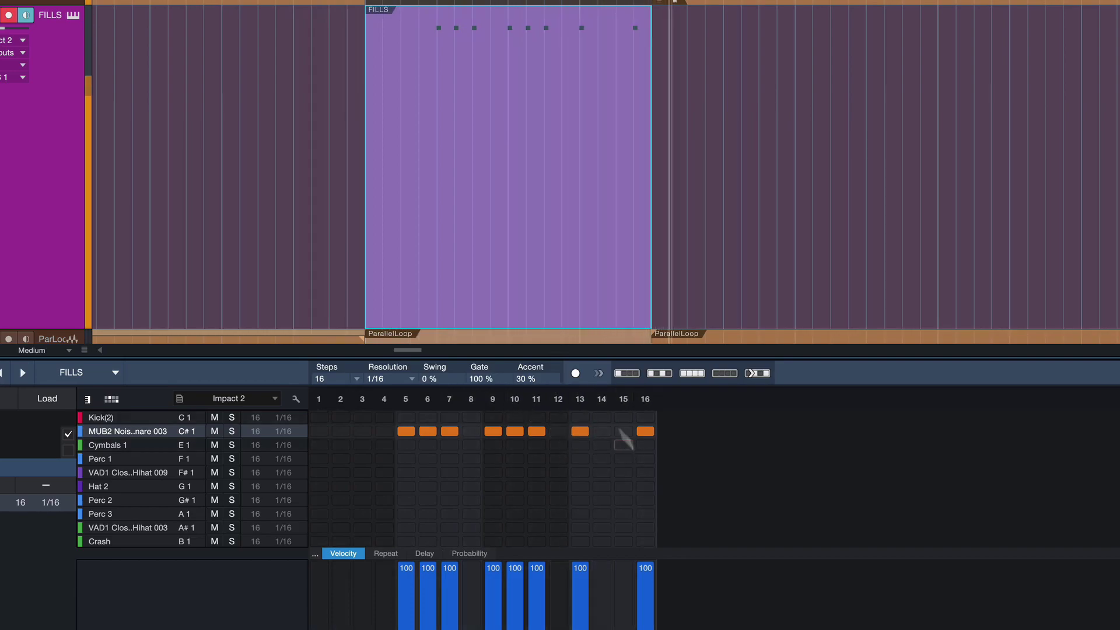
key("space")
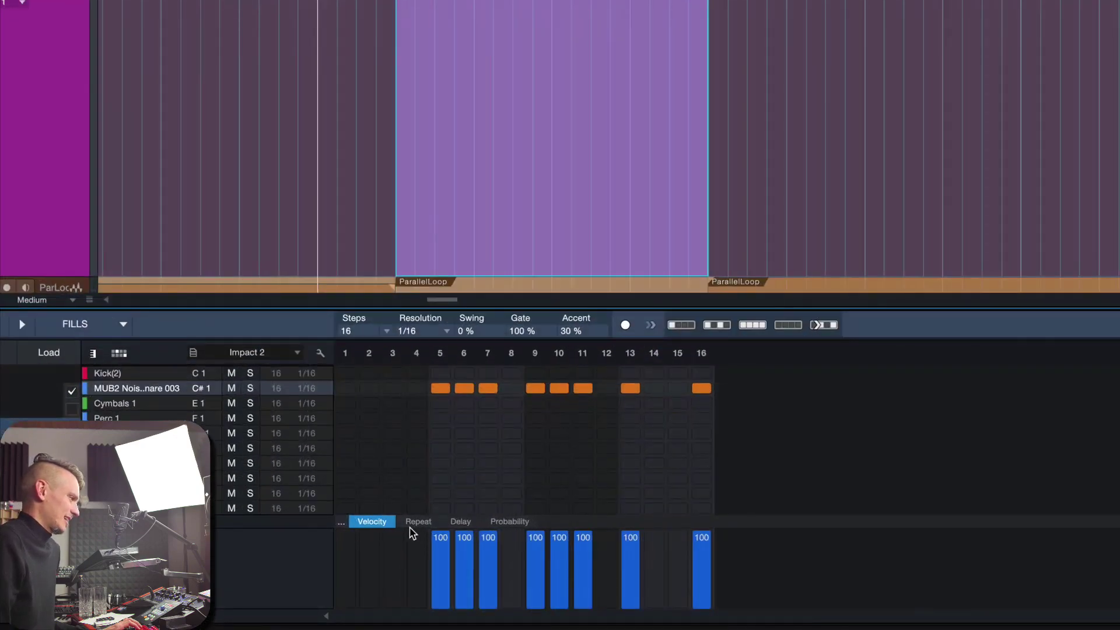
Lower every snare step's probability to 50% and audition the fill twice
left_click(417, 523)
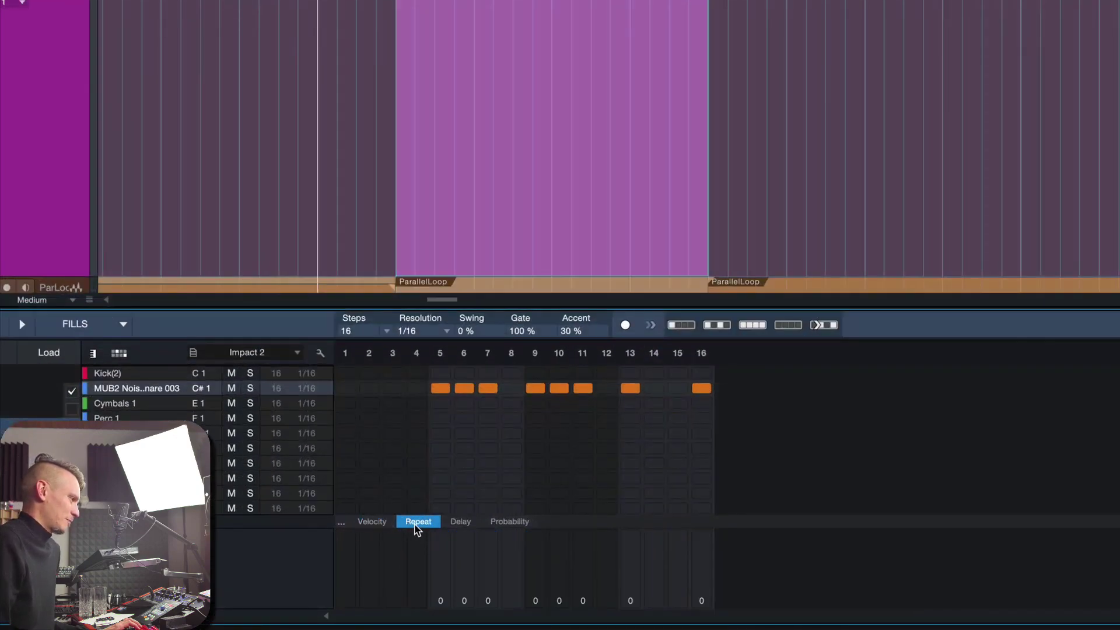
left_click(459, 527)
left_click(494, 525)
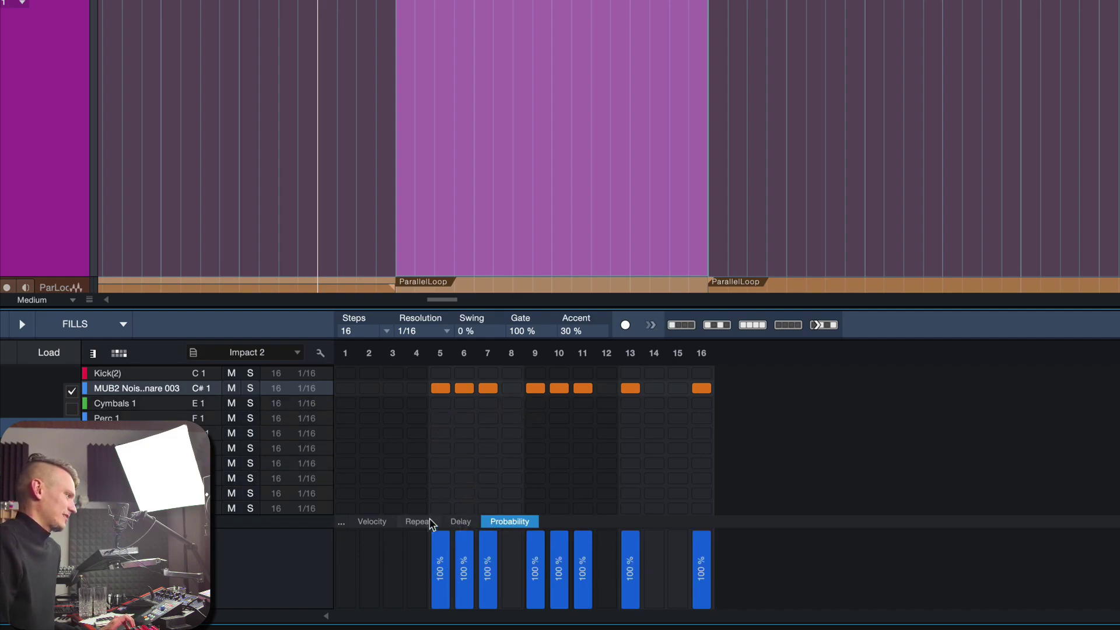
left_click_drag(447, 564, 448, 566)
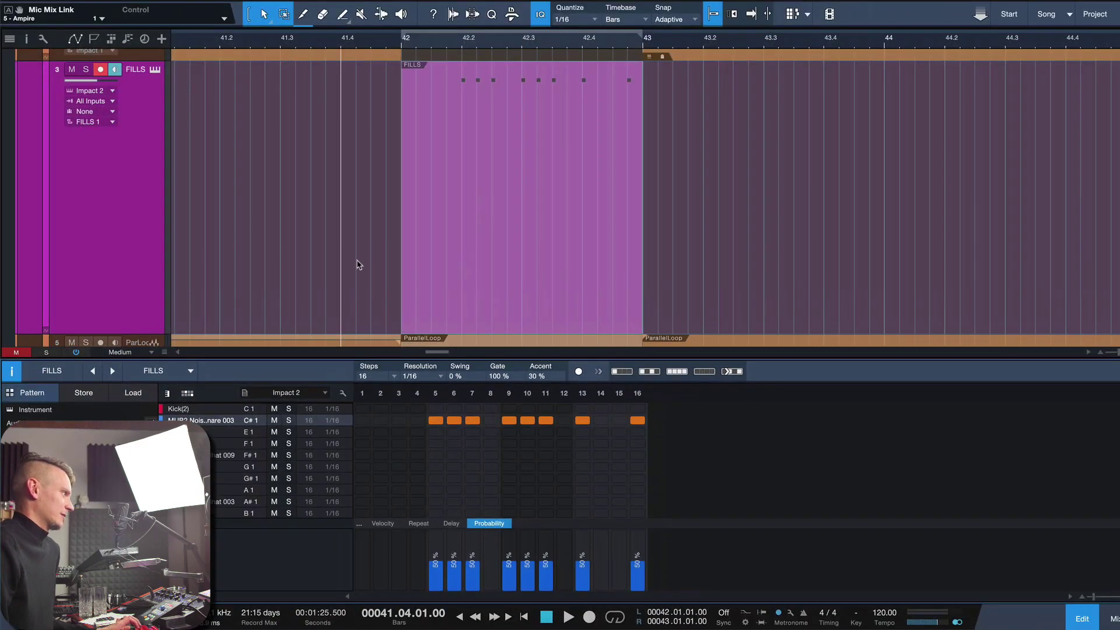
key("space")
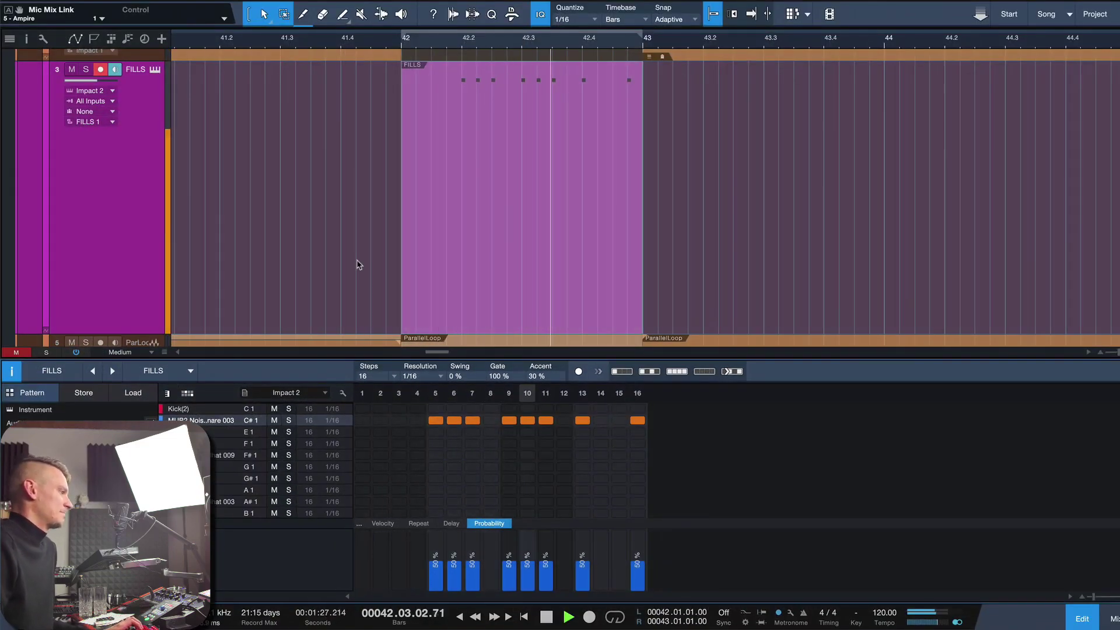
key("space")
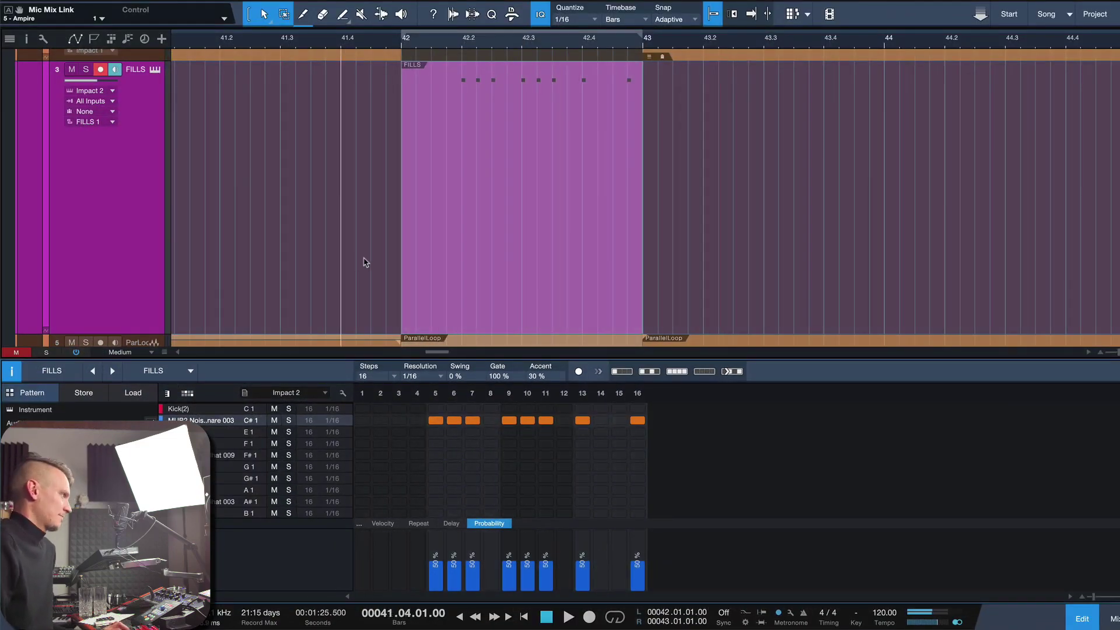
key("space")
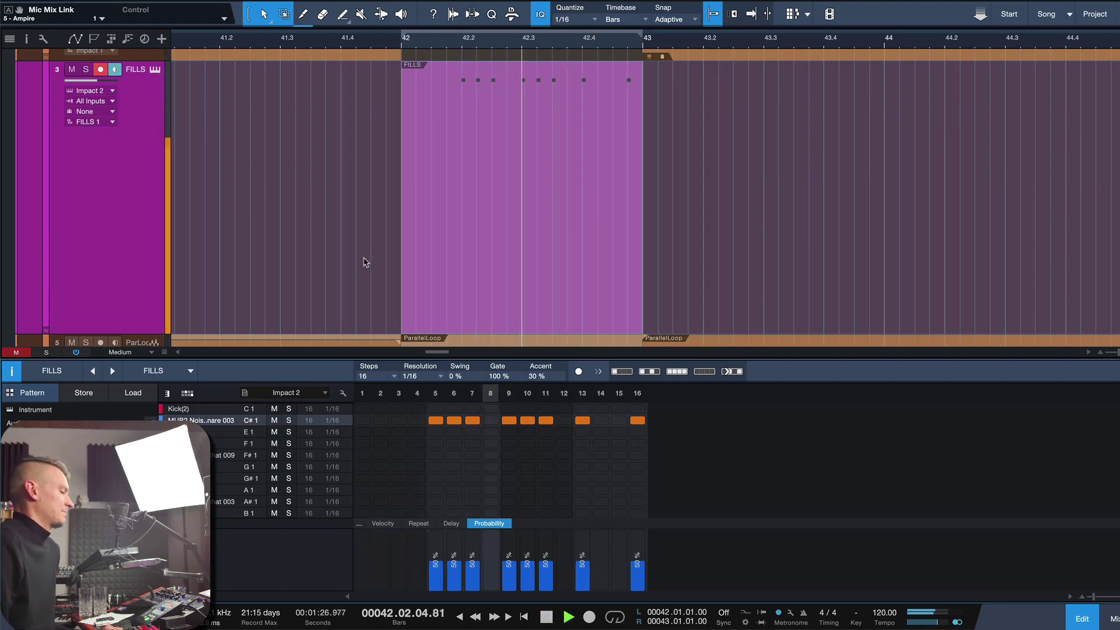
key("space")
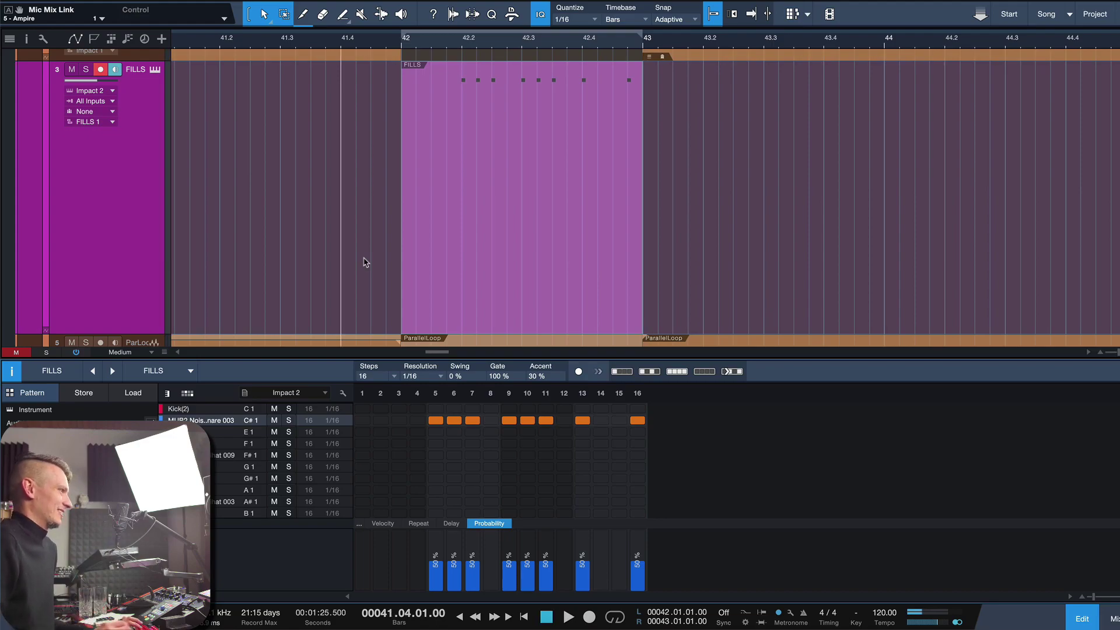
Duplicate the FILLS part so copies run through bar 49
left_click(430, 260)
key("w")
key("w")
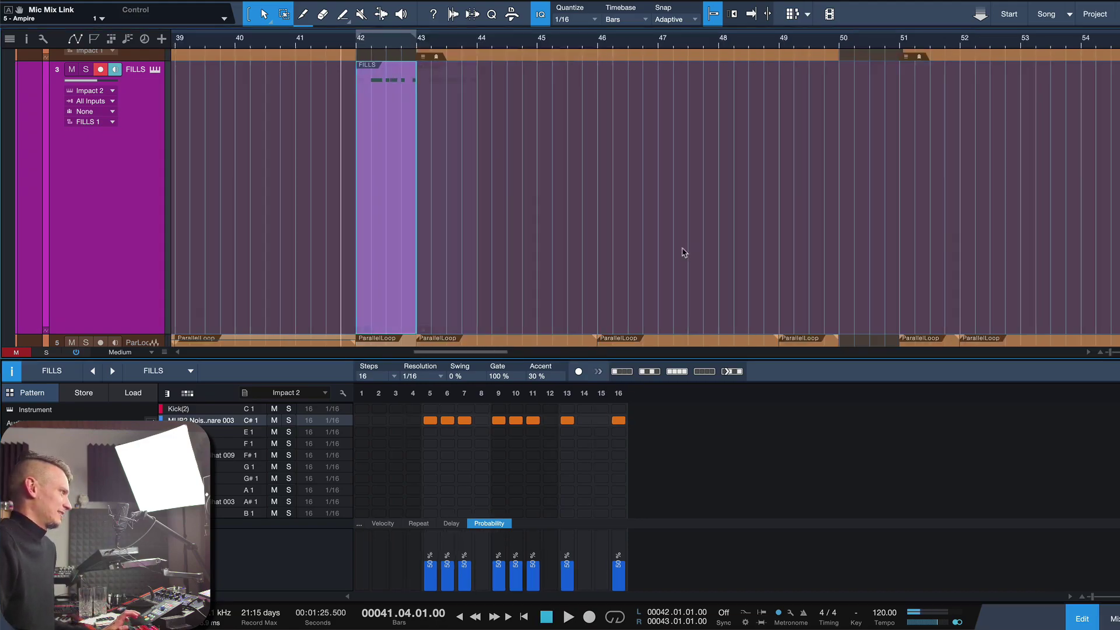
key("d")
key("d")
key("d")
key("d")
key("d")
key("d")
left_click(374, 252)
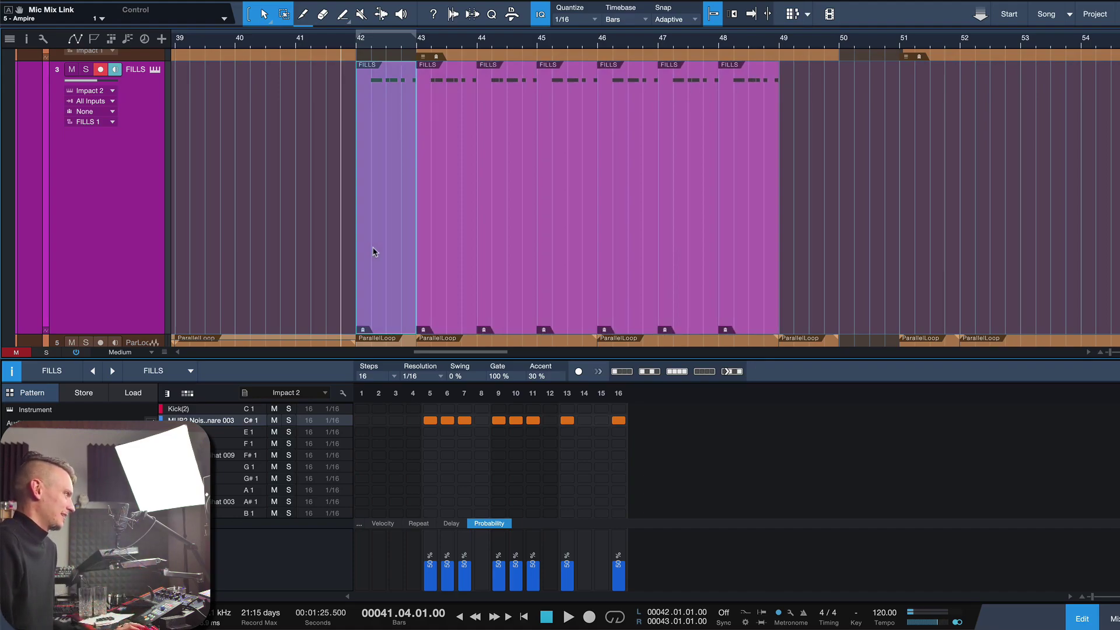
Bake each FILLS pattern from bar 42 onward into notes, one after another
key("super+p")
key("Right")
key("super+p")
key("Right")
key("super+p")
key("Right")
key("super+p")
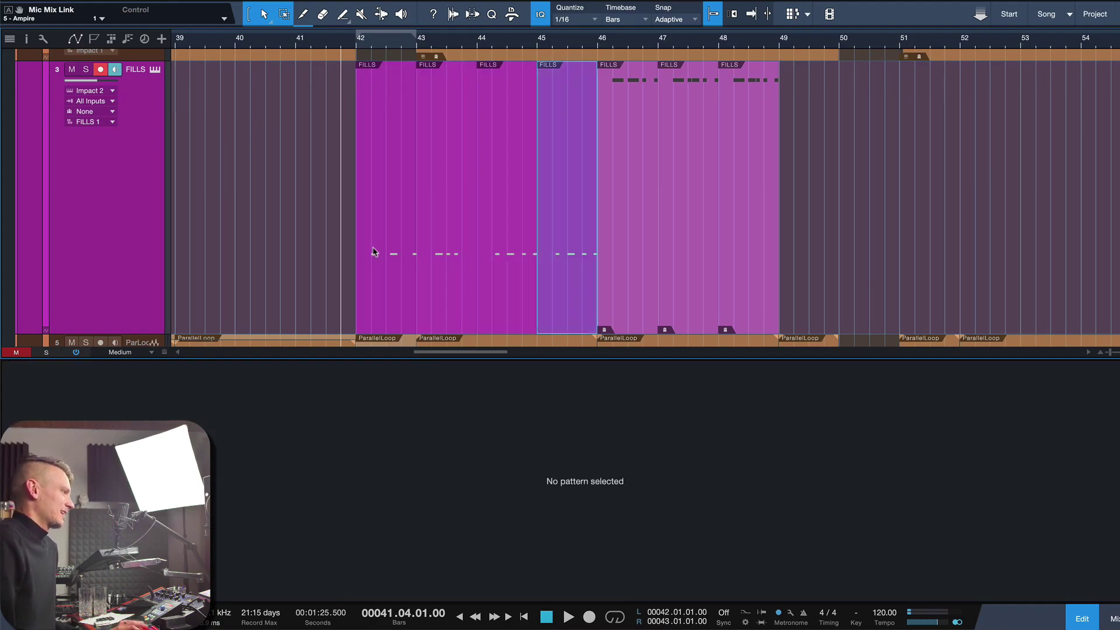
key("Right")
key("Right")
key("Right")
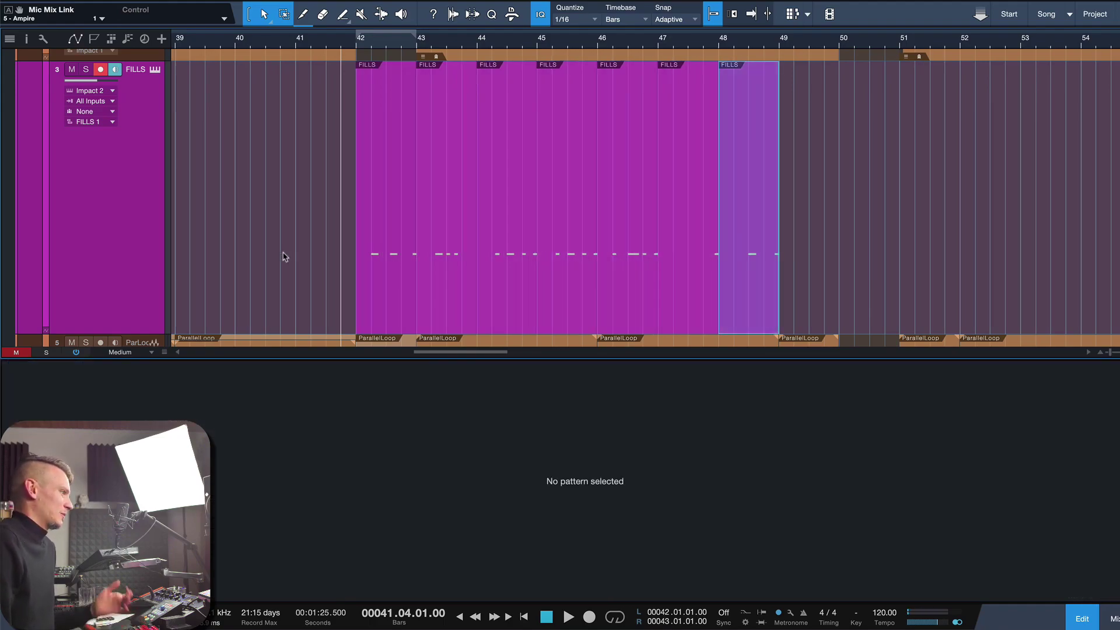
Select the seven FILLS parts and compare their notes in bars 42, 43 and 48
left_click_drag(284, 257, 807, 243)
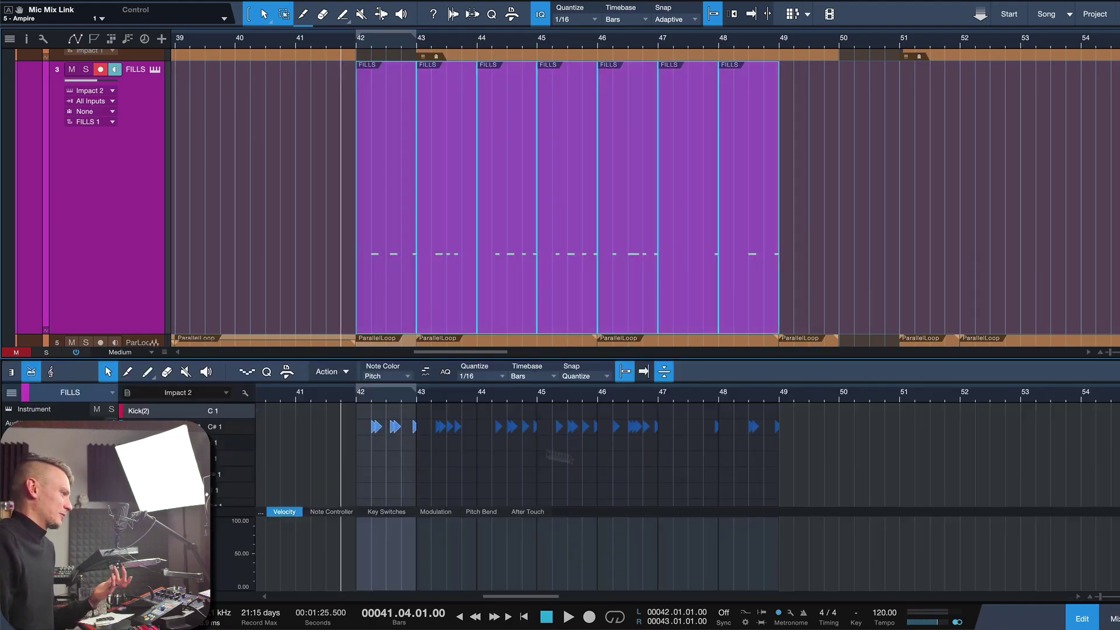
left_click_drag(693, 418, 727, 450)
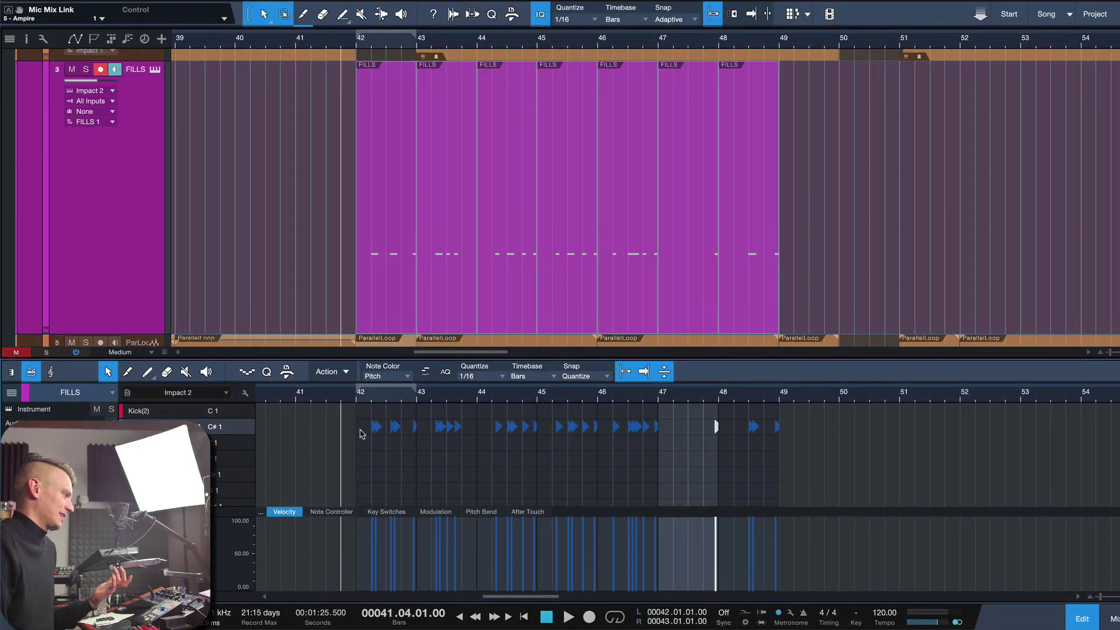
left_click_drag(342, 404, 421, 448)
left_click_drag(434, 450, 465, 419)
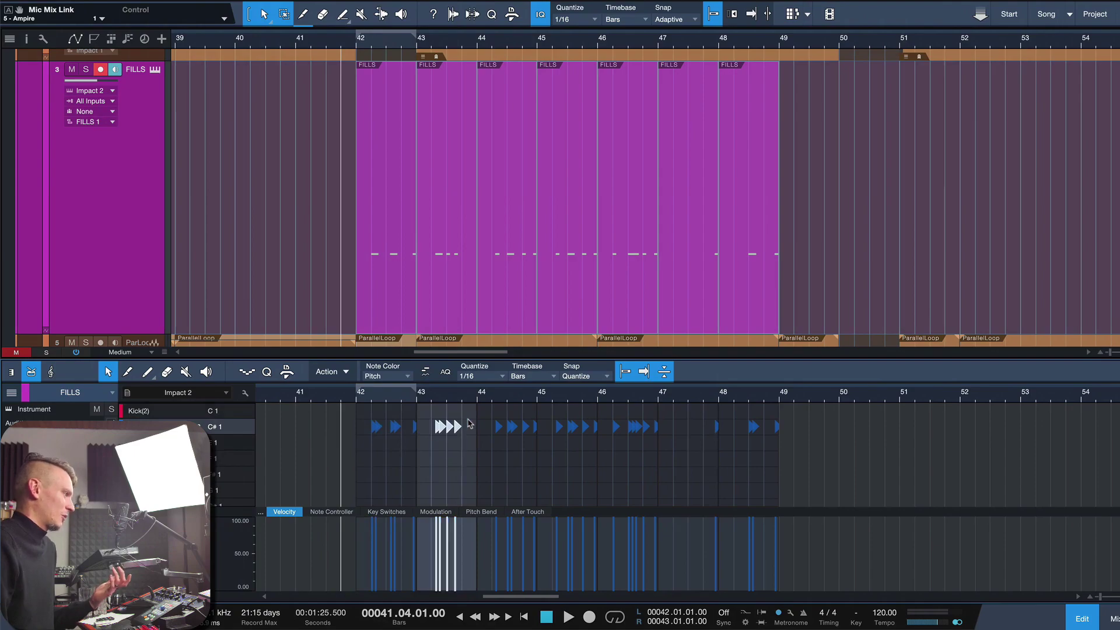
left_click(472, 424)
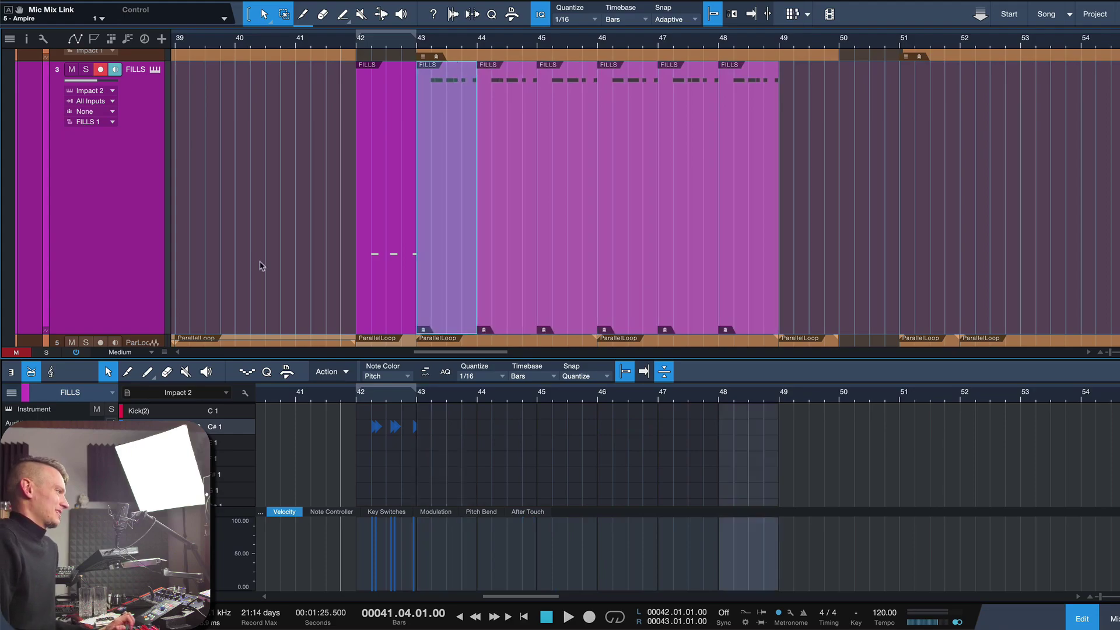
Undo the extra parts and add kick hits on steps 9, 11, 13, 15, accenting 13
key("super+z")
key("super+z")
key("super+z")
key("super+z")
key("super+z")
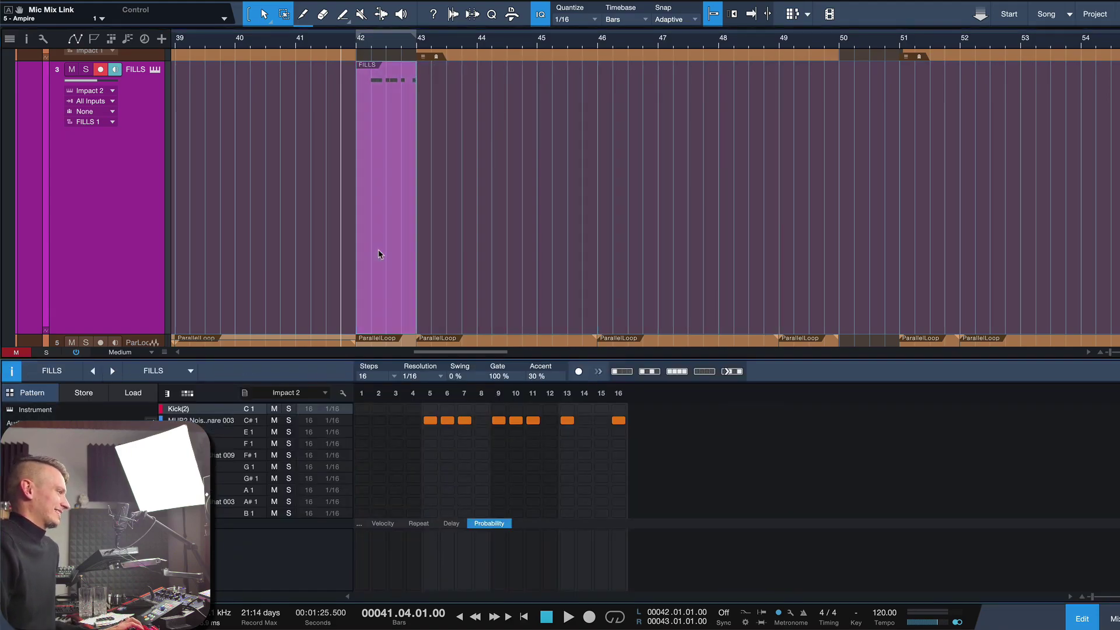
key("z")
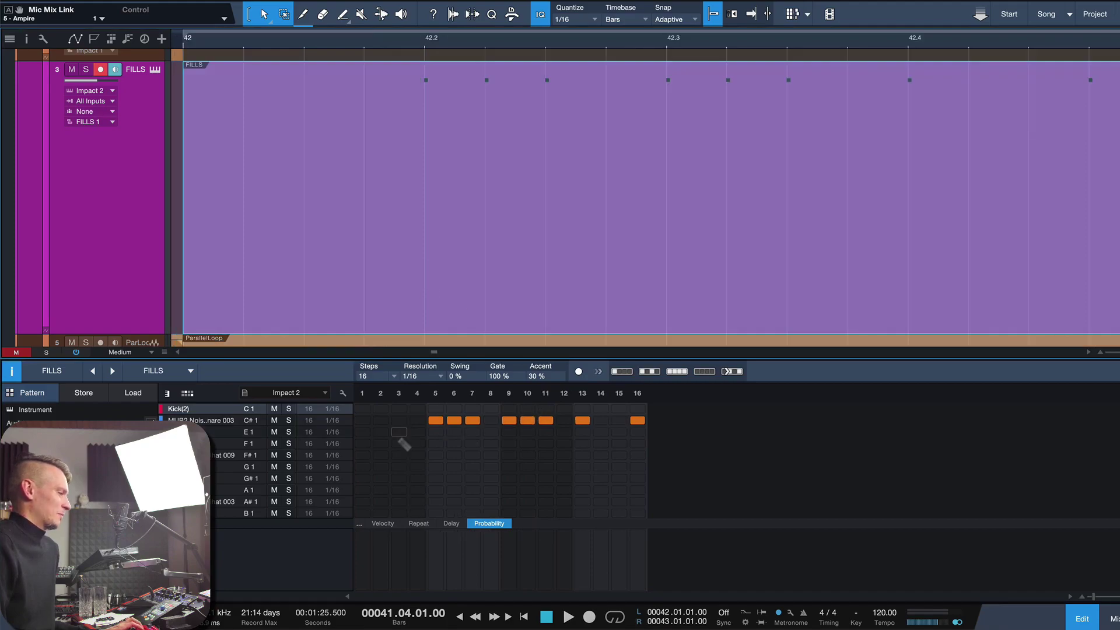
left_click(197, 410)
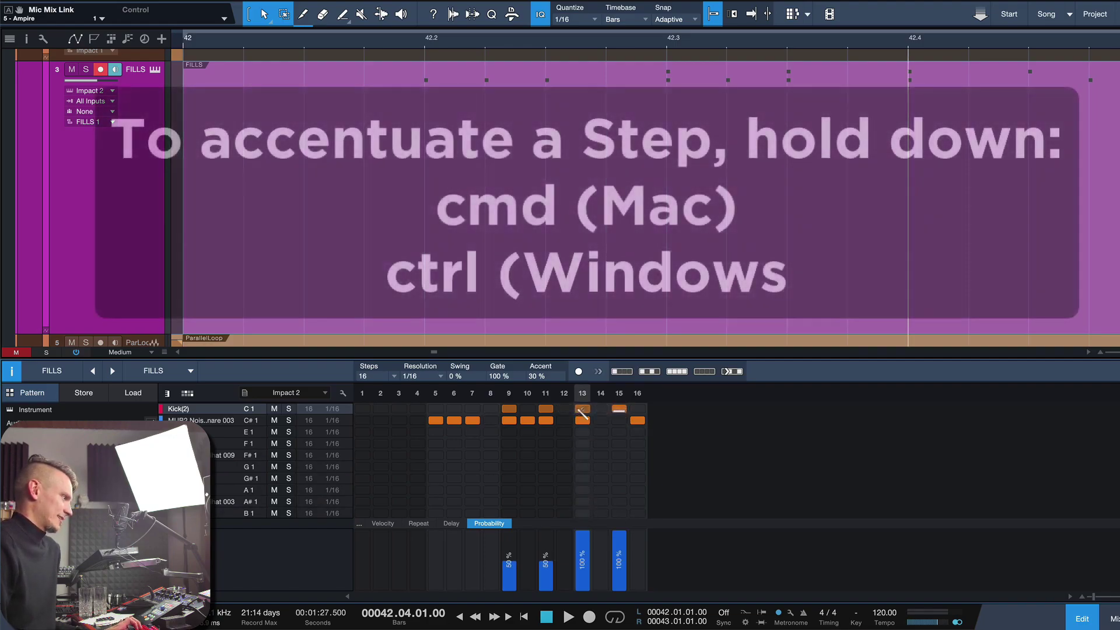
left_click(579, 409, "super")
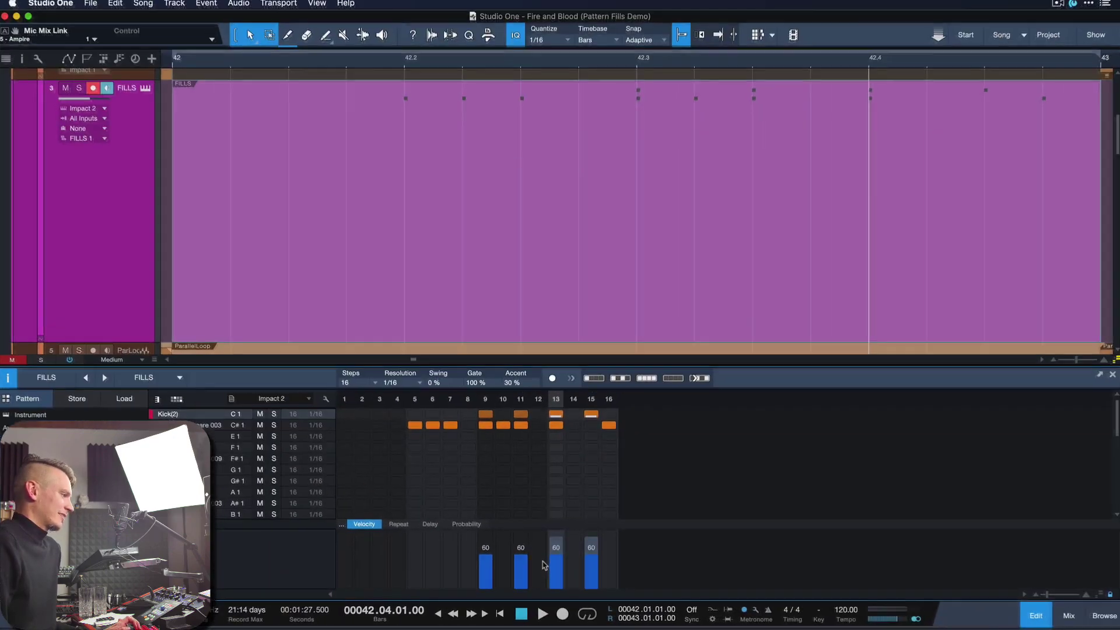
Add E1, F1, F#1 and G#1 hits across steps 6–16 of the FILLS pattern
left_click(365, 302)
left_click(518, 340)
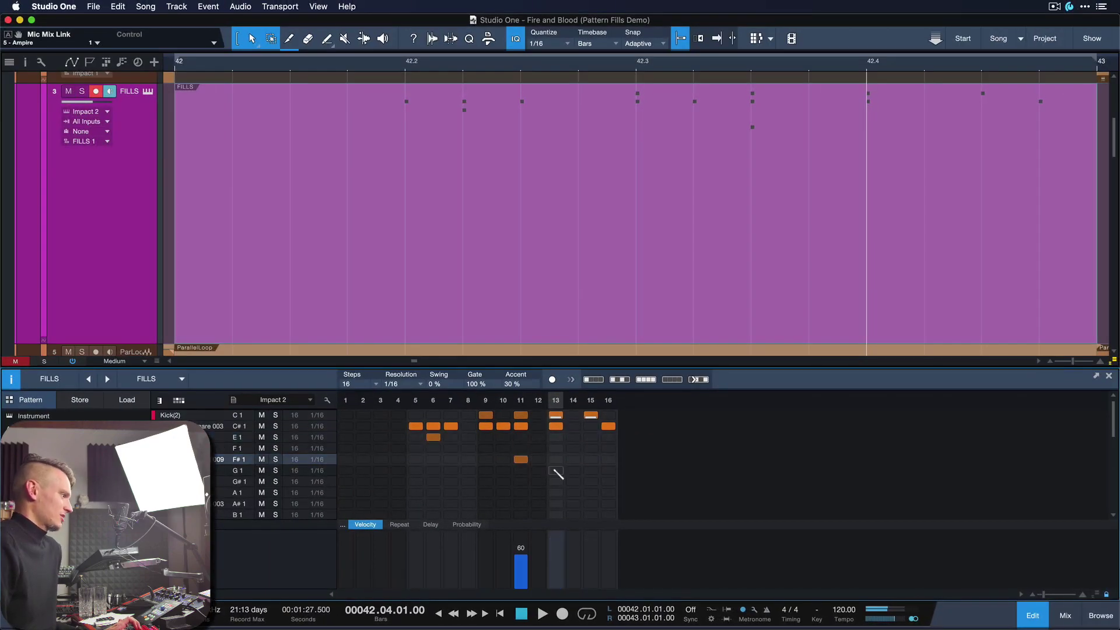
left_click(556, 459)
left_click(573, 448)
left_click(608, 459)
left_click(591, 482)
left_click(556, 470)
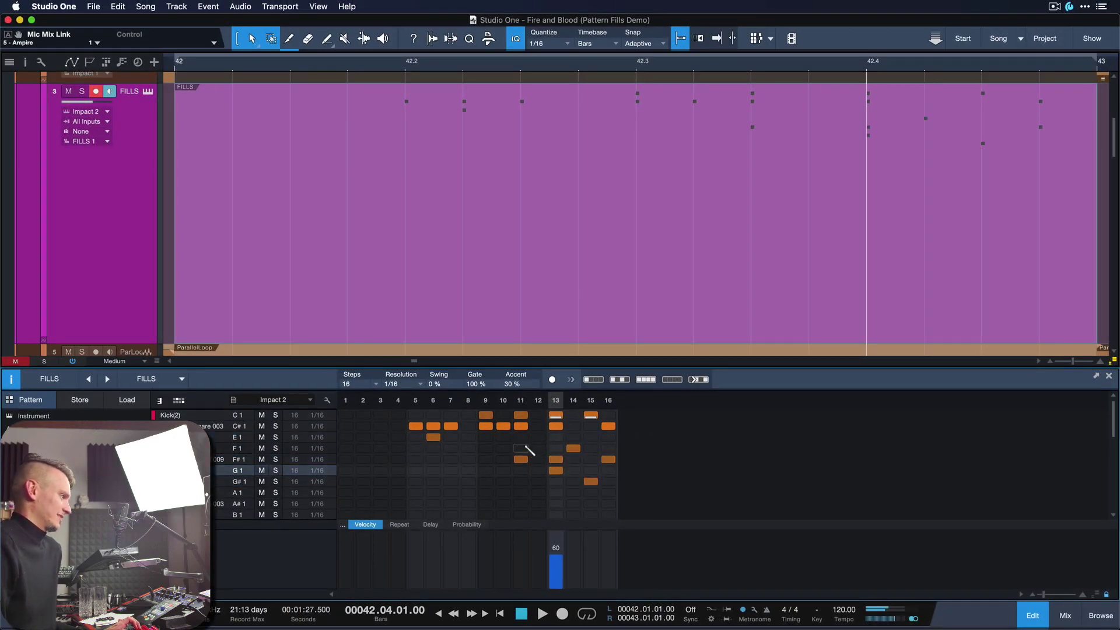
left_click(525, 449)
left_click(556, 470)
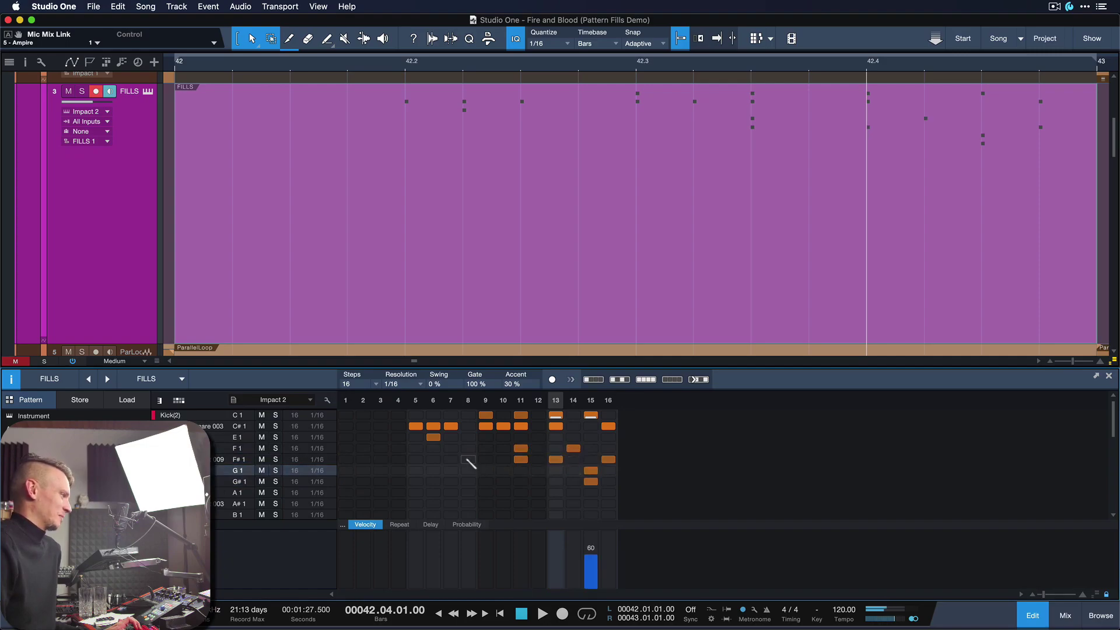
Play the song from just before bar 41 to audition the fill
left_click(453, 295)
key("l")
key("w")
key("w")
key("w")
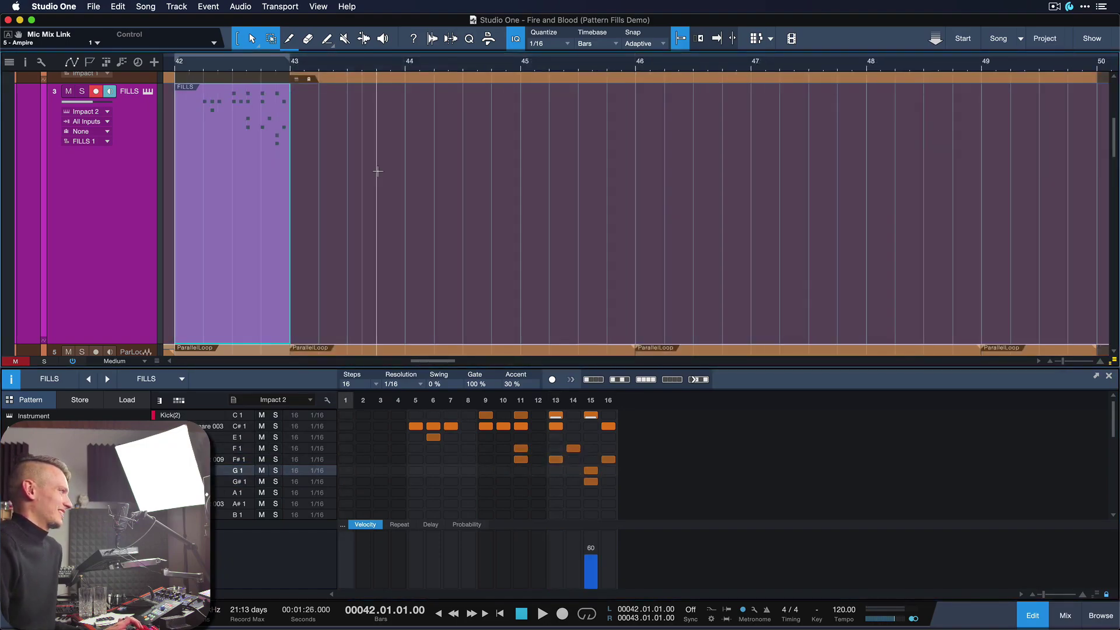
scroll(362, 135, "left", 5)
left_click(226, 62)
key("space")
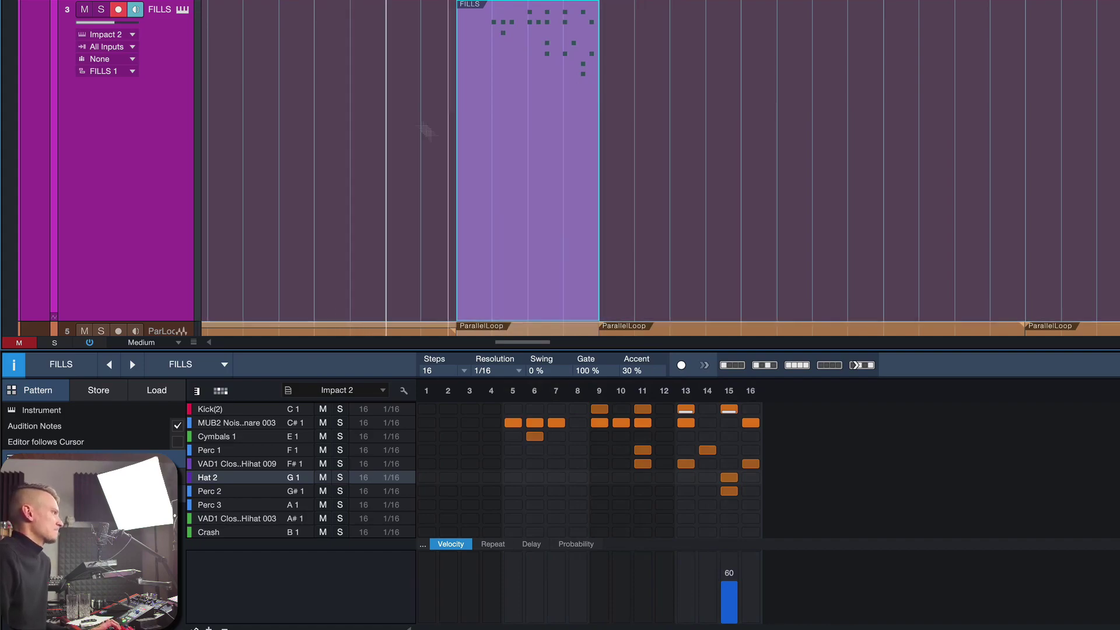
key("e")
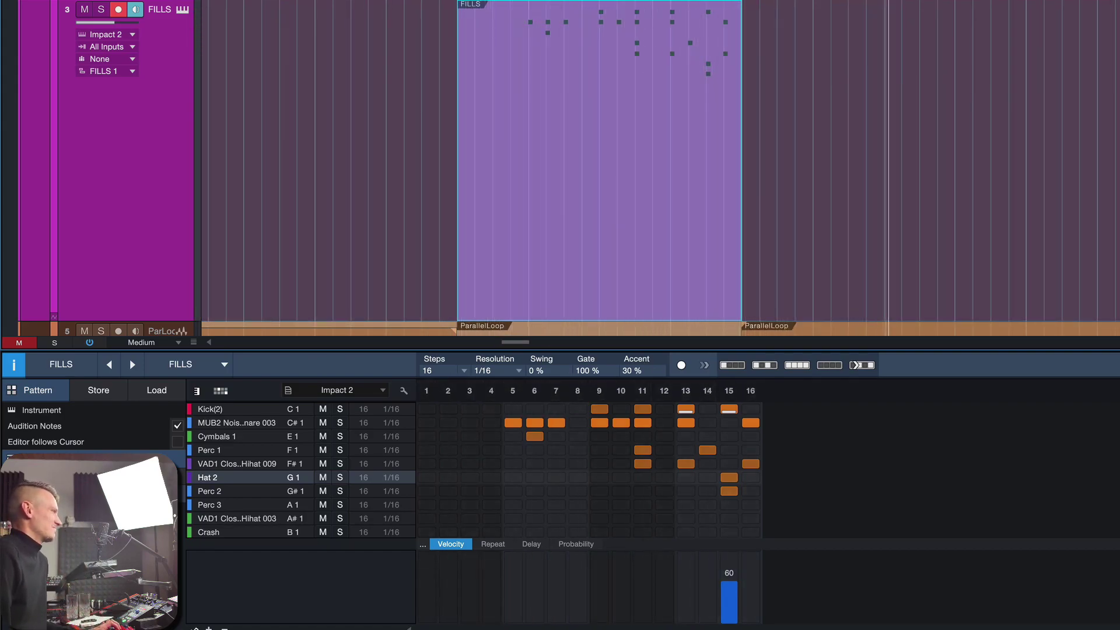
Add A#1, Perc 1, Perc 2, Cymbals 1, closed hi-hat and Hat 2 hits on steps 8–15
left_click(577, 520)
left_click(663, 492)
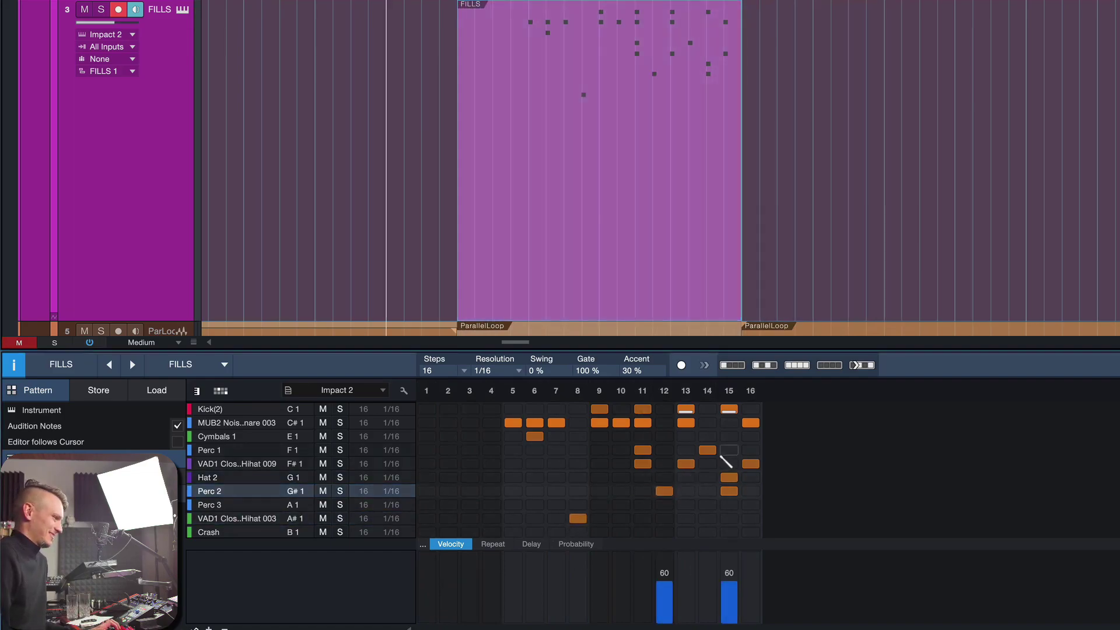
left_click(728, 451)
left_click(710, 438)
left_click(665, 464)
left_click(708, 478)
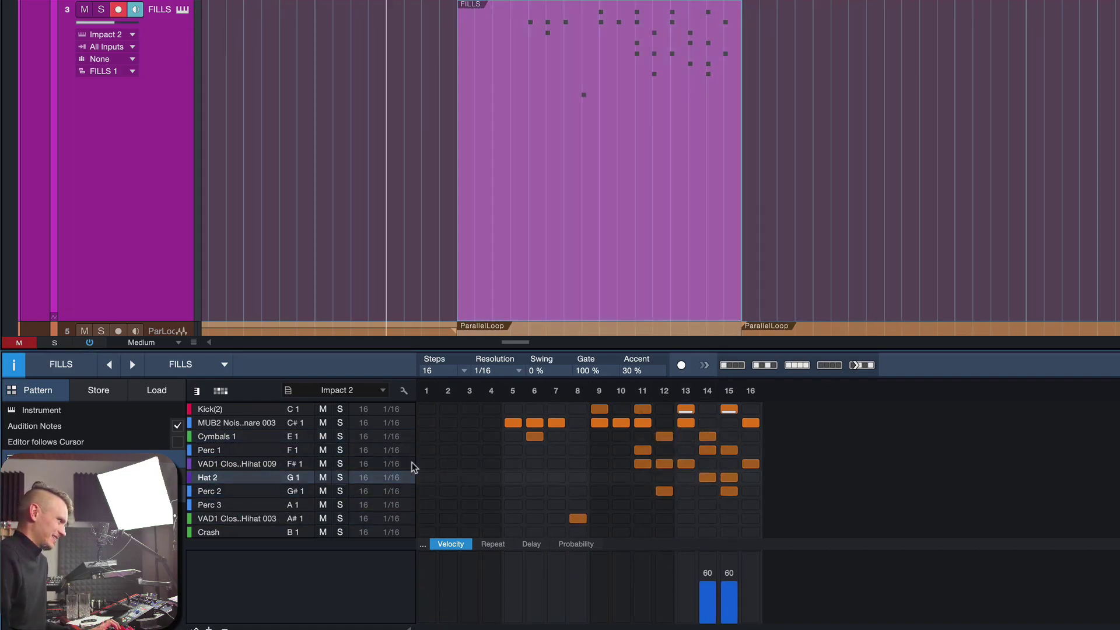
left_click(227, 451)
Drop the Perc 1 step probabilities to 43% and adjust the Cymbals 1 and Hat 2 probabilities
left_click(576, 544)
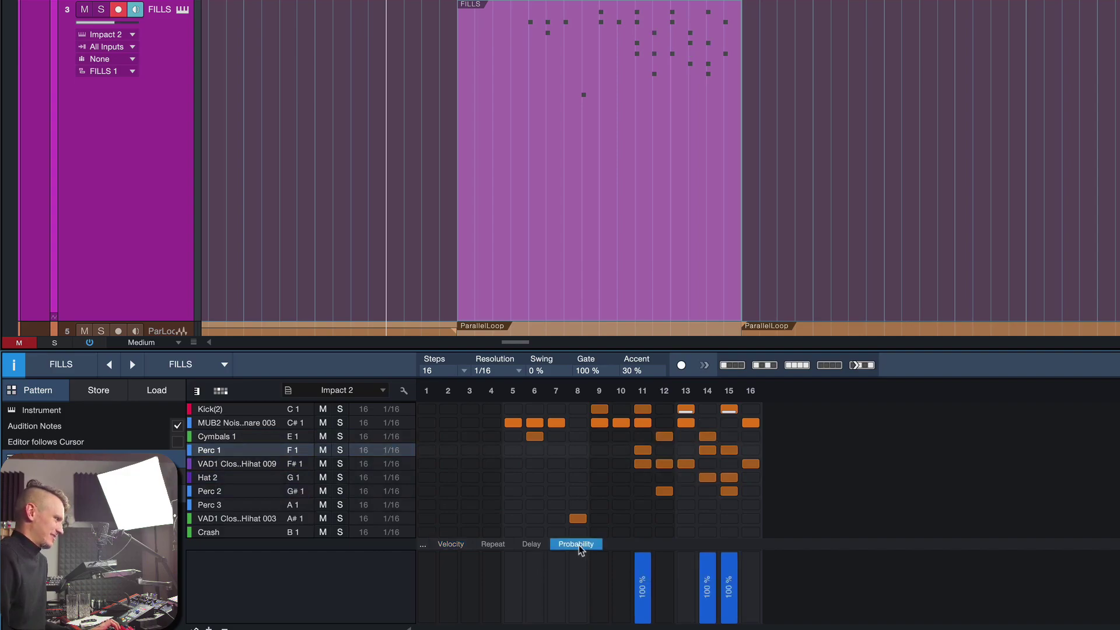
left_click(646, 593, "shift")
left_click(281, 436)
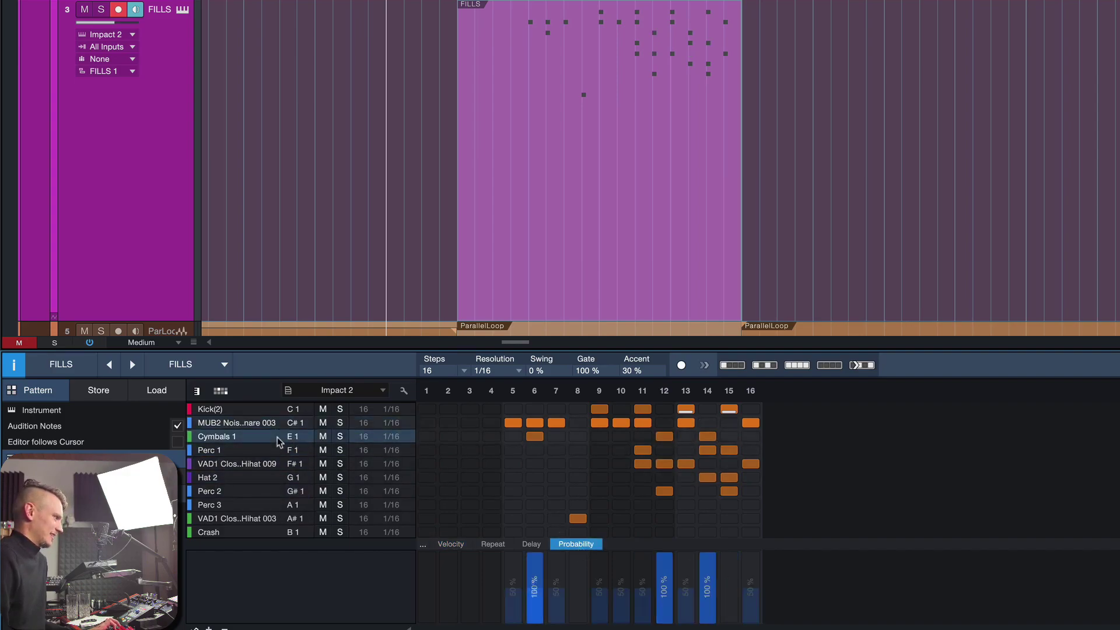
left_click(276, 480)
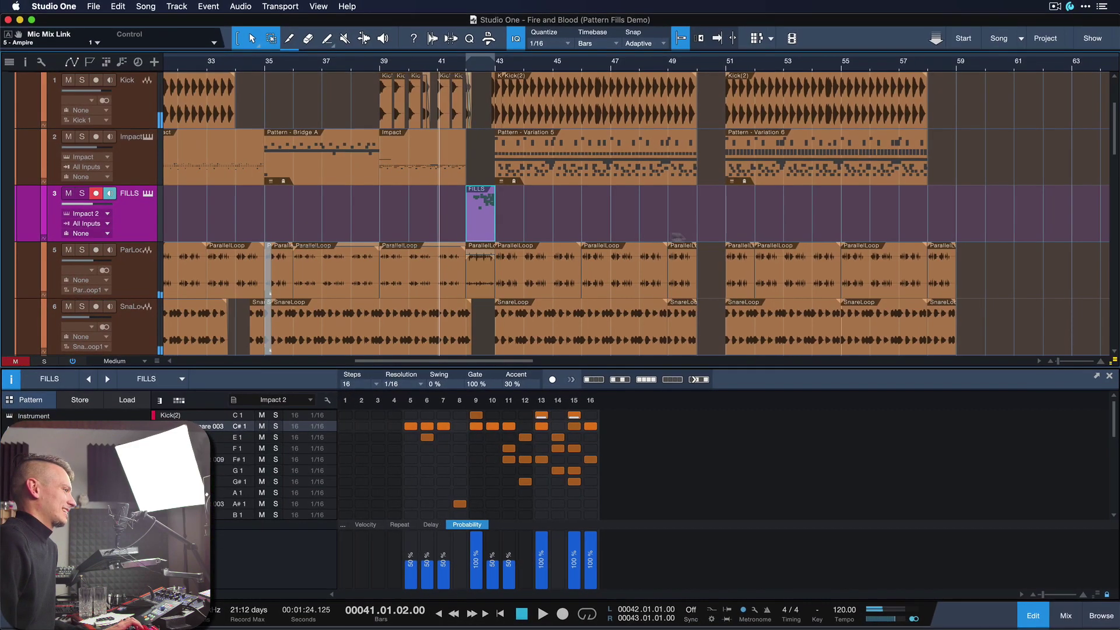
Duplicate the FILLS pattern three times, bake it into note parts, and open the notes
key("d")
key("d")
key("d")
key("d")
key("d")
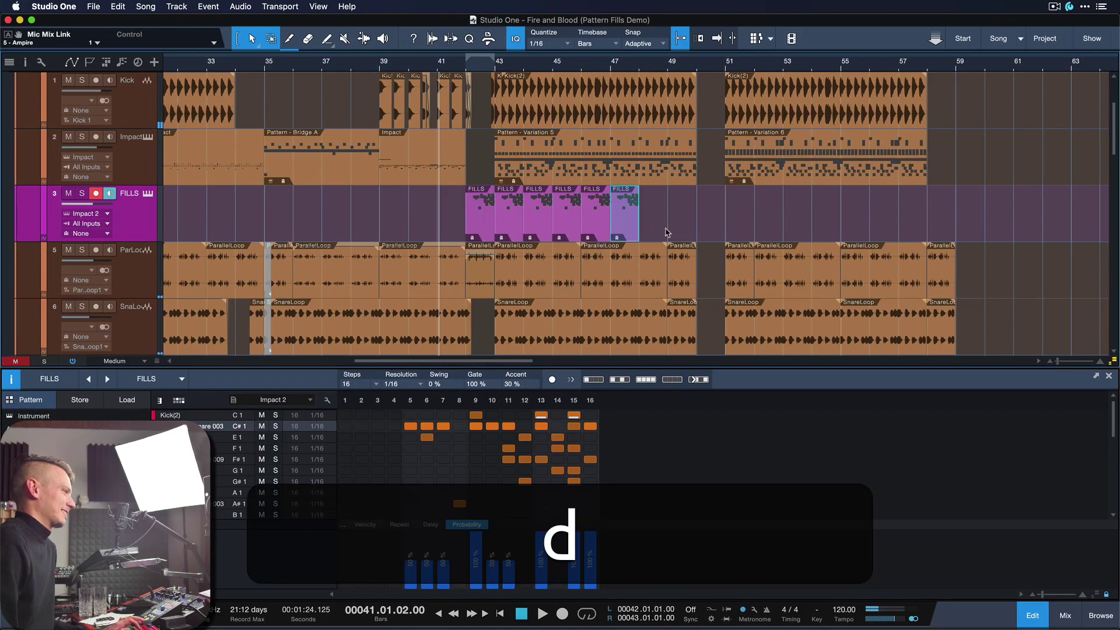
key("g")
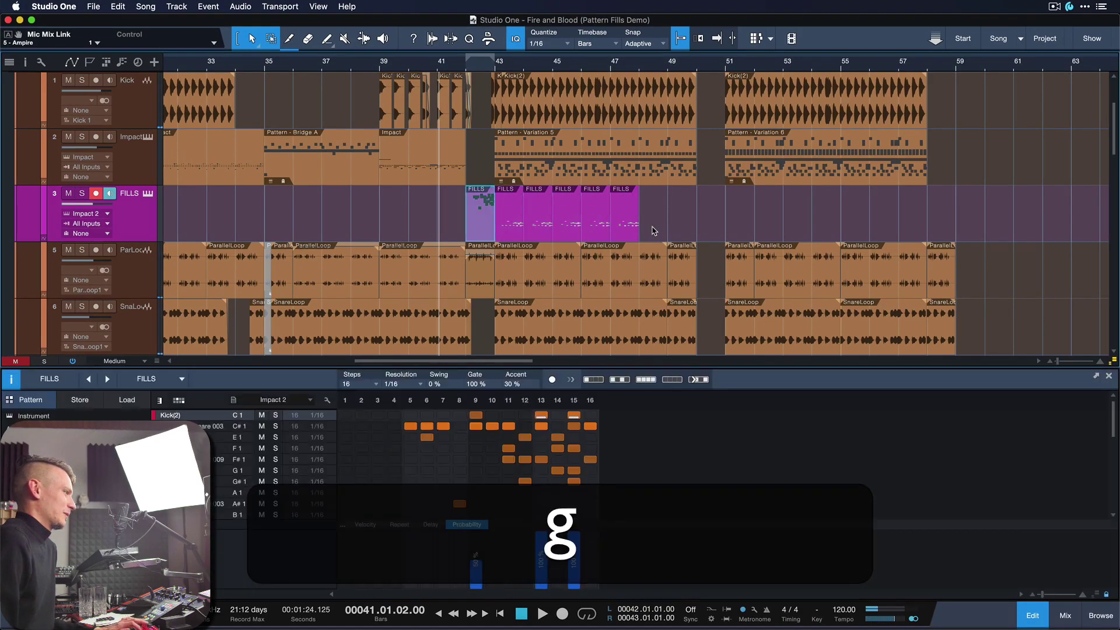
double_click(482, 229)
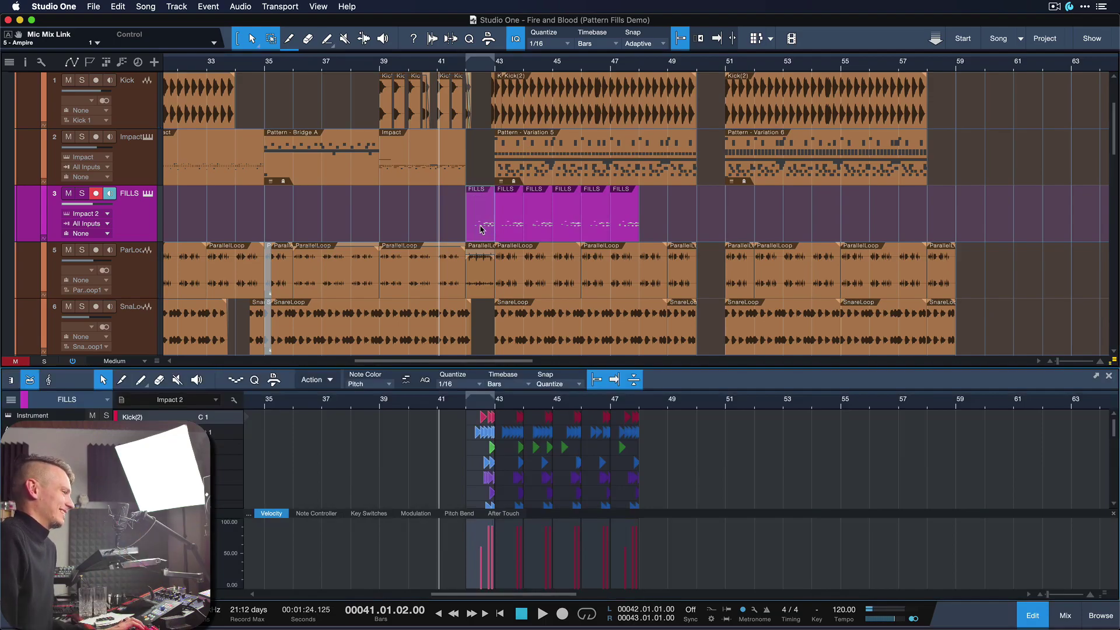
Compare the baked notes of the bar-44 FILLS part with the bar-42 part
key("e")
scroll(588, 467, "down", 4)
left_click(628, 481)
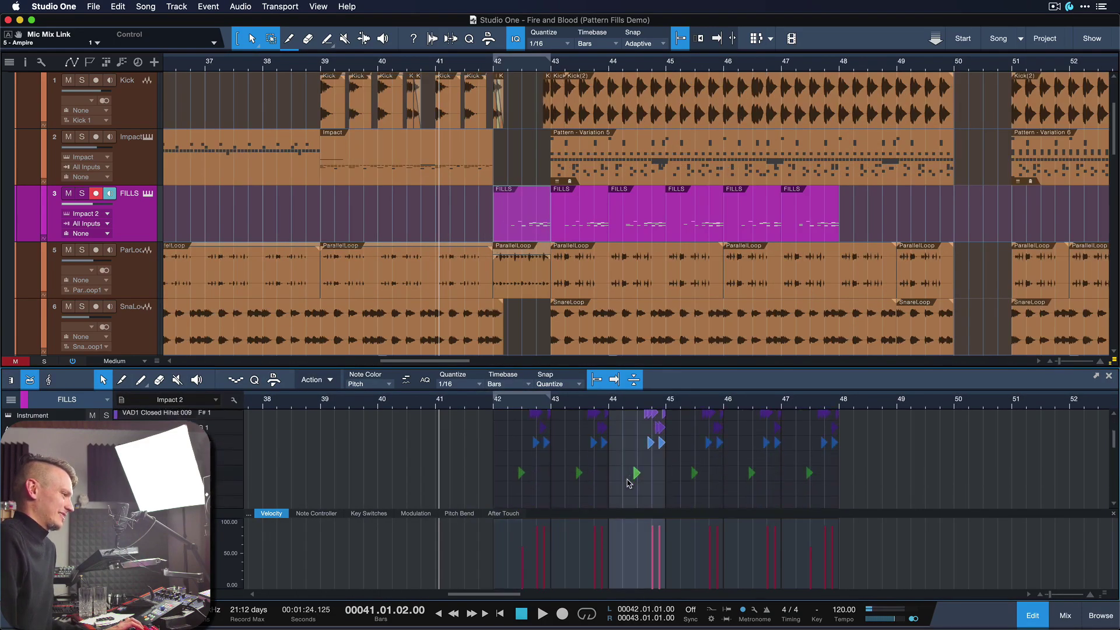
left_click_drag(676, 368, 682, 213)
scroll(665, 390, "up", 4)
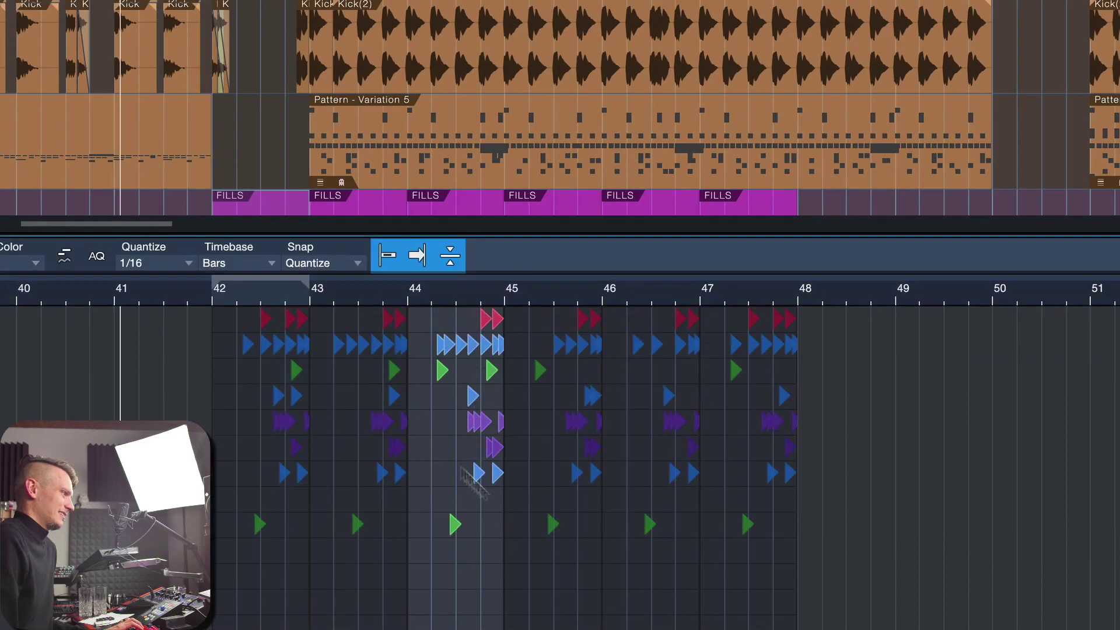
scroll(375, 146, "down", 3)
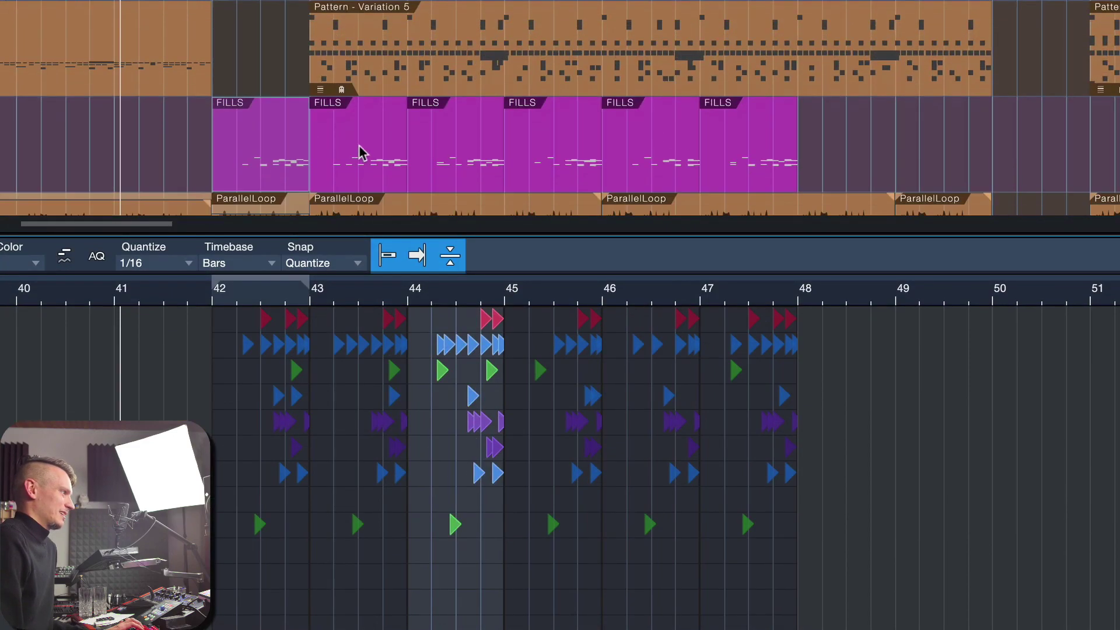
left_click(257, 169)
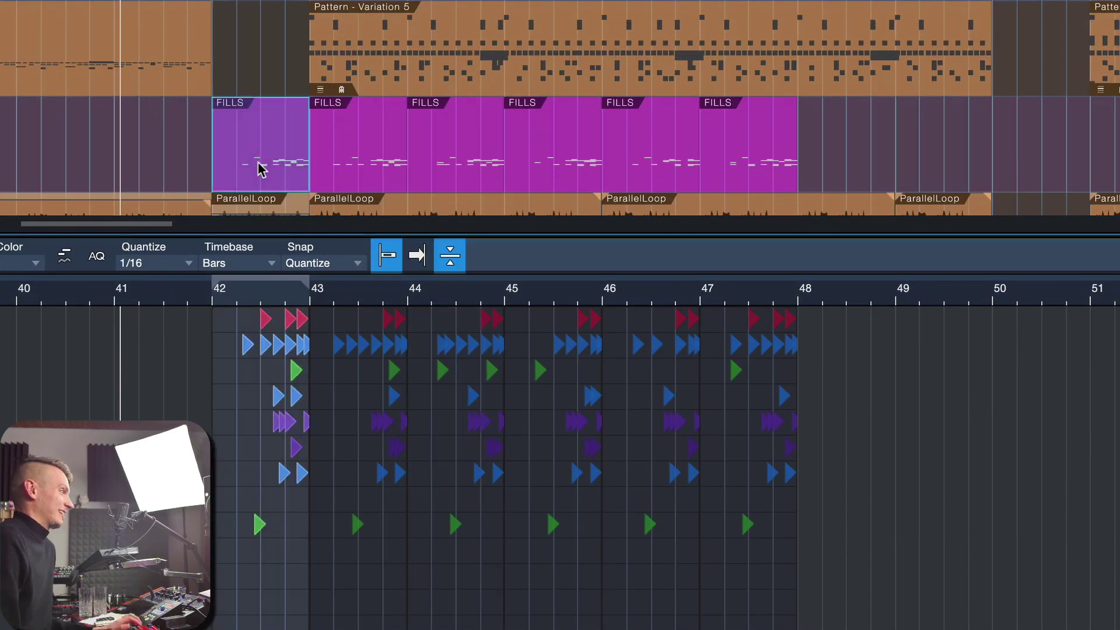
Move the bar-47 FILLS part to bar 50 and delete the parts in bars 43–46
left_click_drag(766, 161, 1058, 161)
left_click_drag(853, 181, 357, 164)
key("Delete")
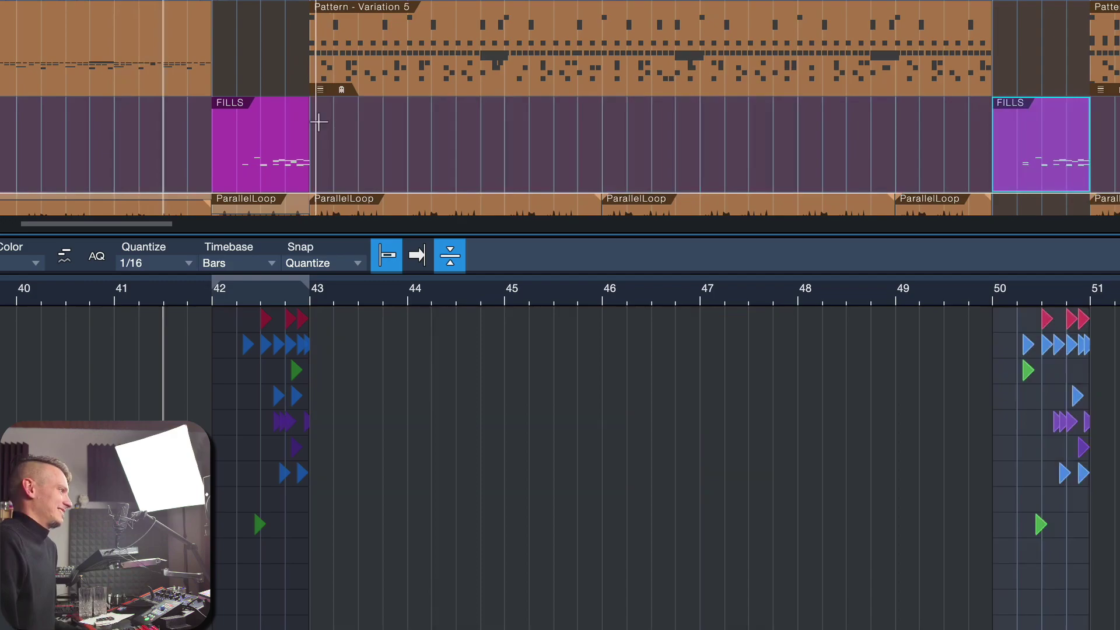